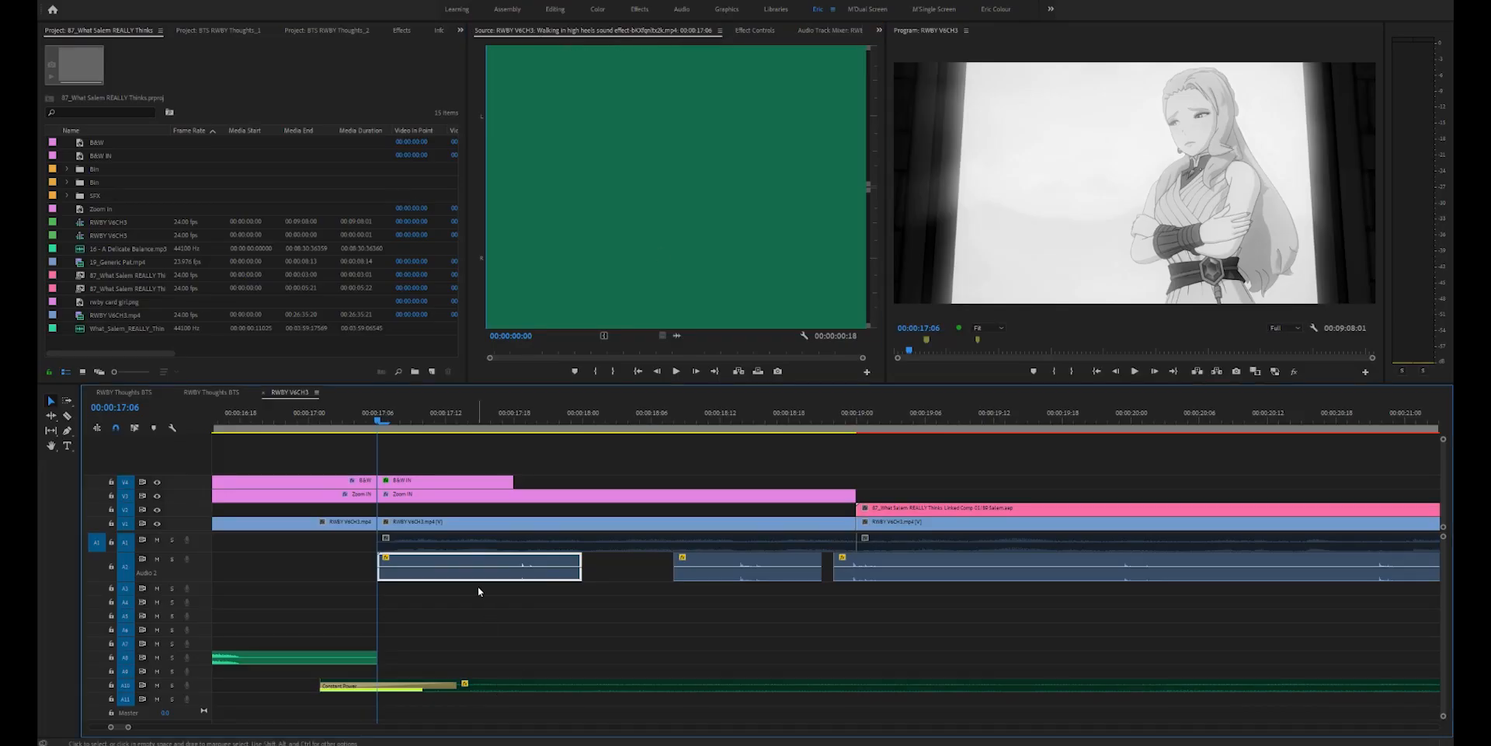
- Play back the RWBY V6CH3 sequence up to the black-and-white shot at 00:00:25:05
left_click(483, 593)
key("space")
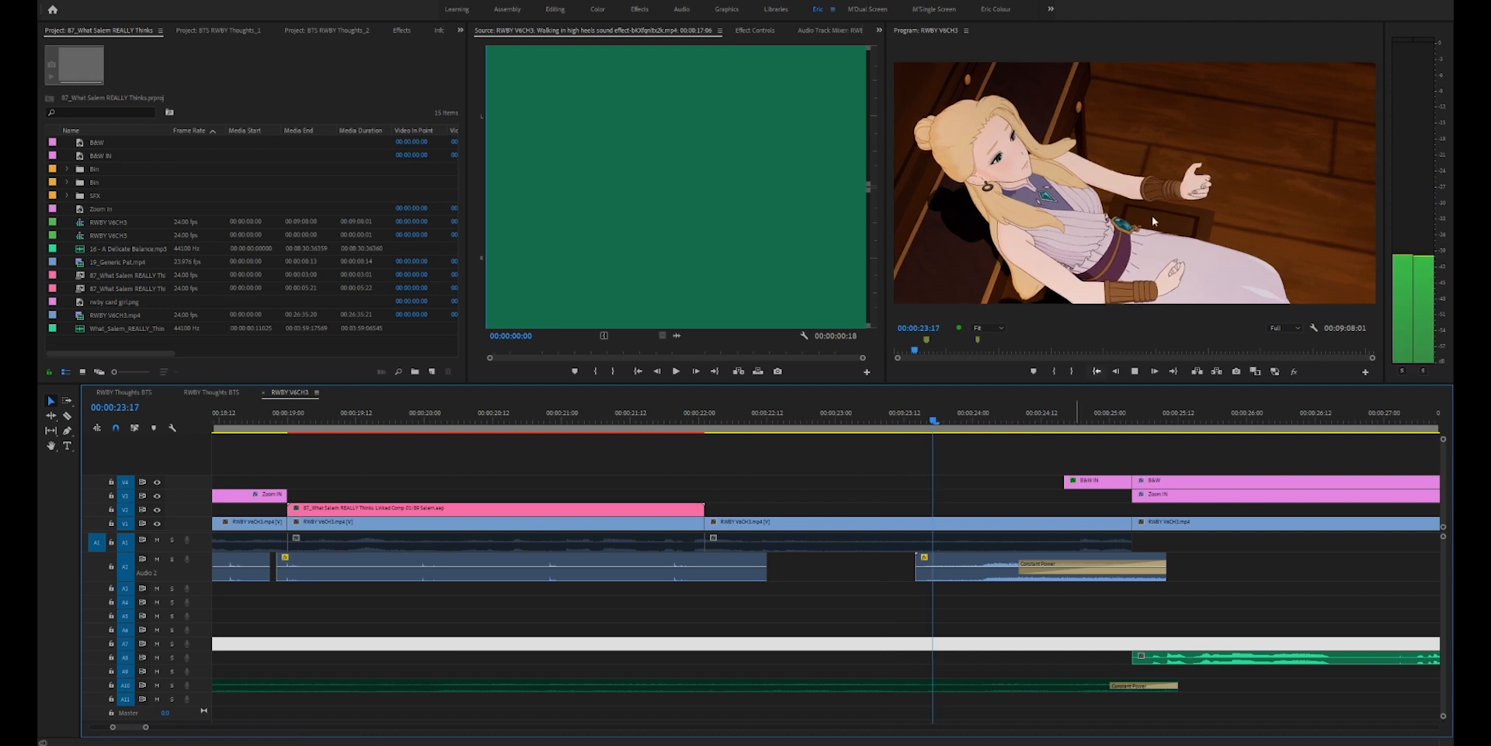
key("space")
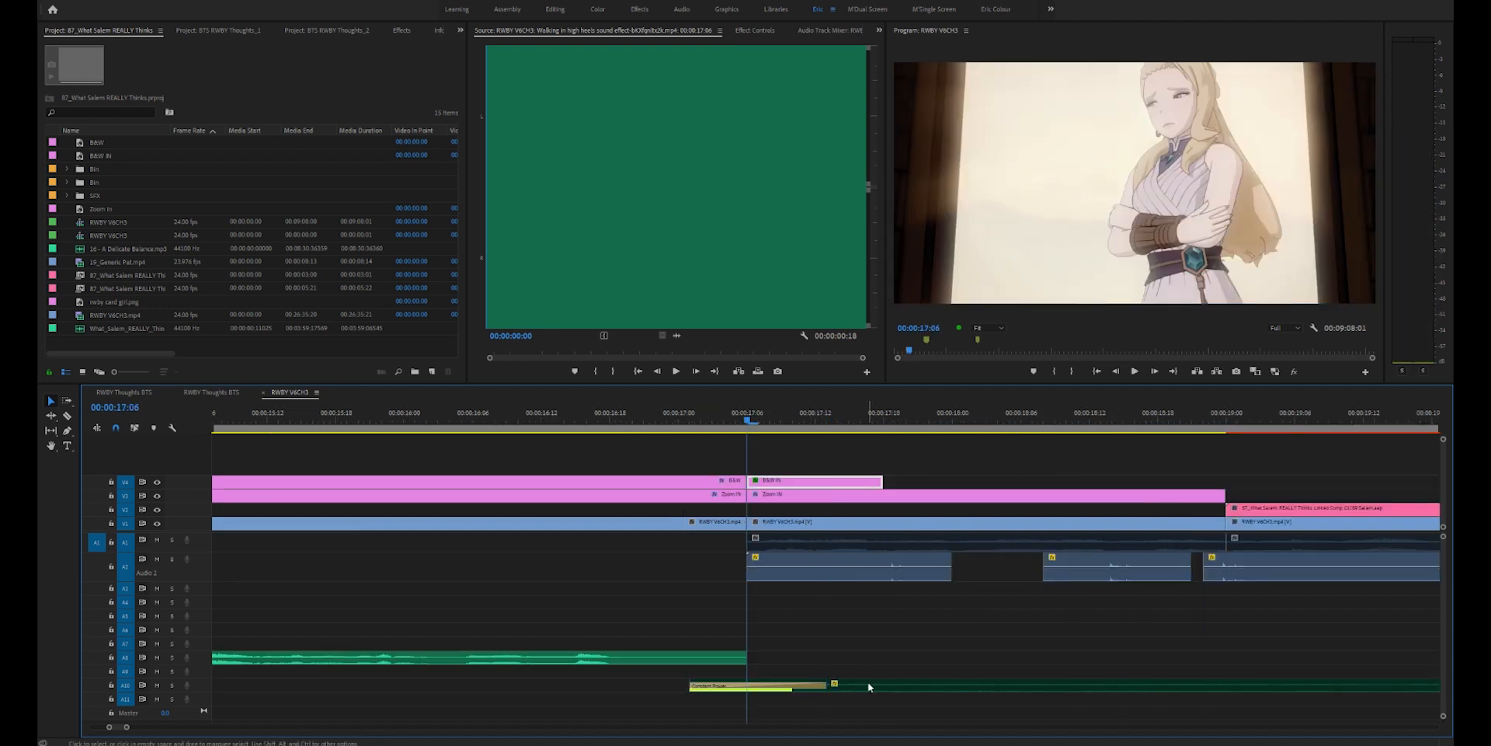
- Open the "16 - A Delicate Balance.mp3" music clip as the source and play the sequence from 00:00:17:06
scroll(869, 681, "down", 2)
left_click_drag(937, 662, 1238, 701)
double_click(861, 689)
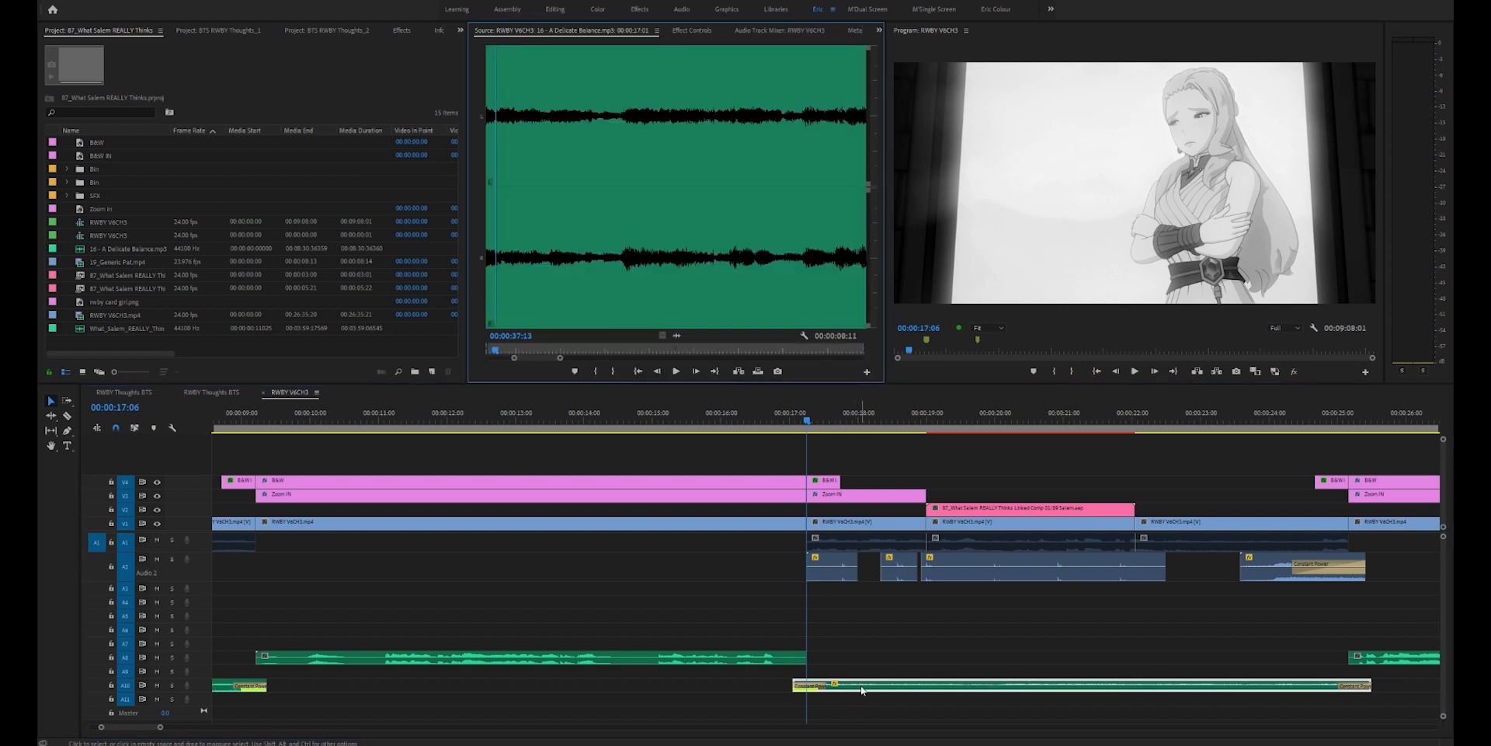
left_click(837, 627)
key("space")
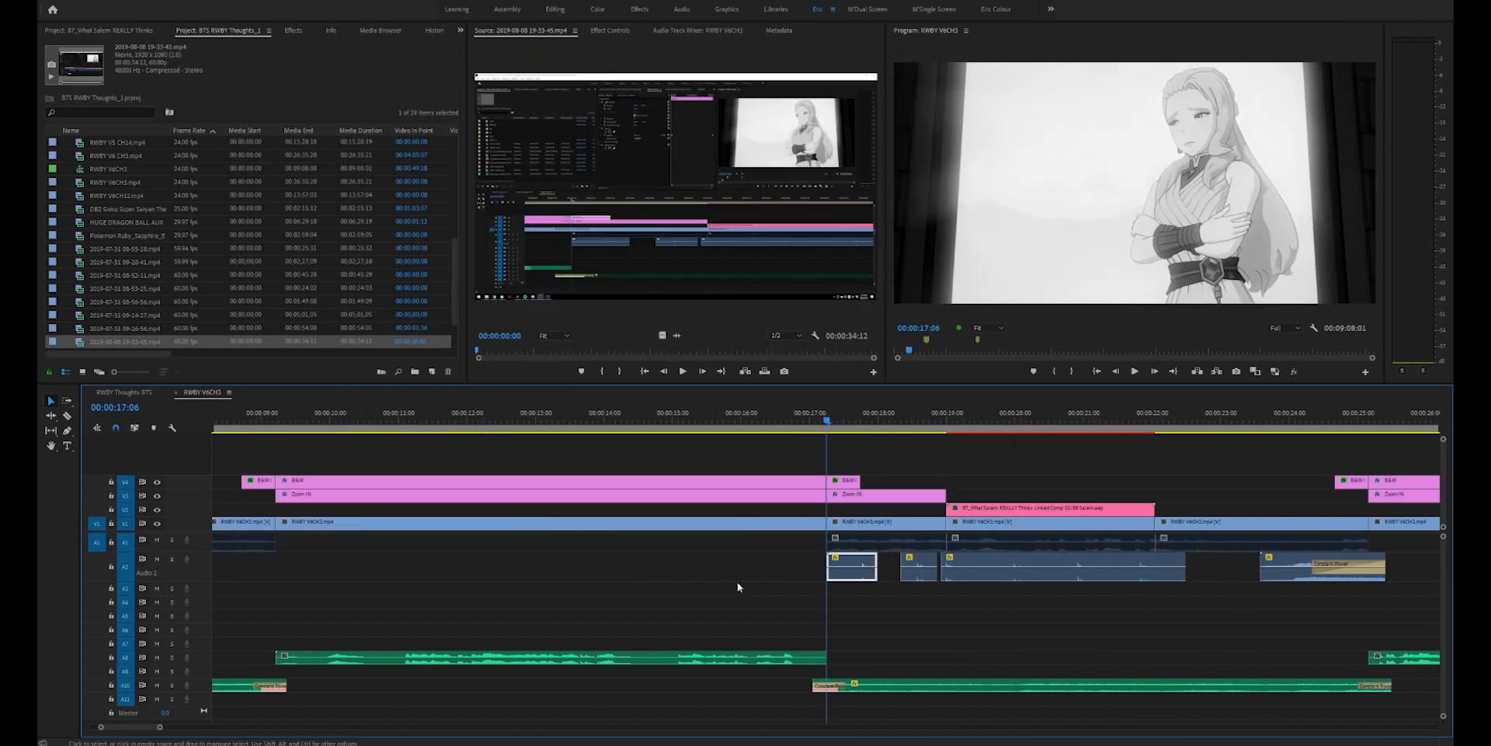
key("space")
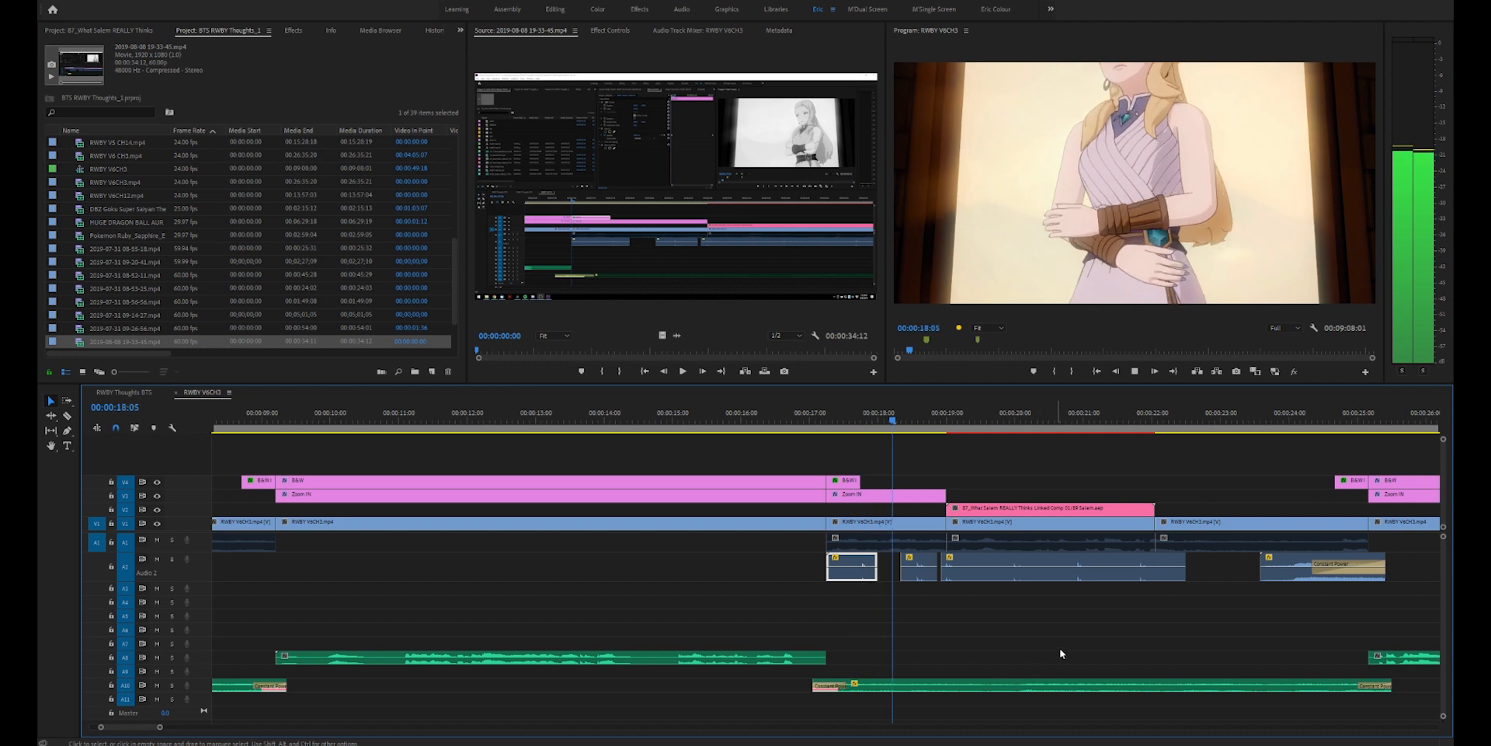
- Open the Audio Gain settings of the first sound effect clip on the second audio track and confirm them with Set Gain chosen
key("g")
key("Escape")
left_click(866, 547)
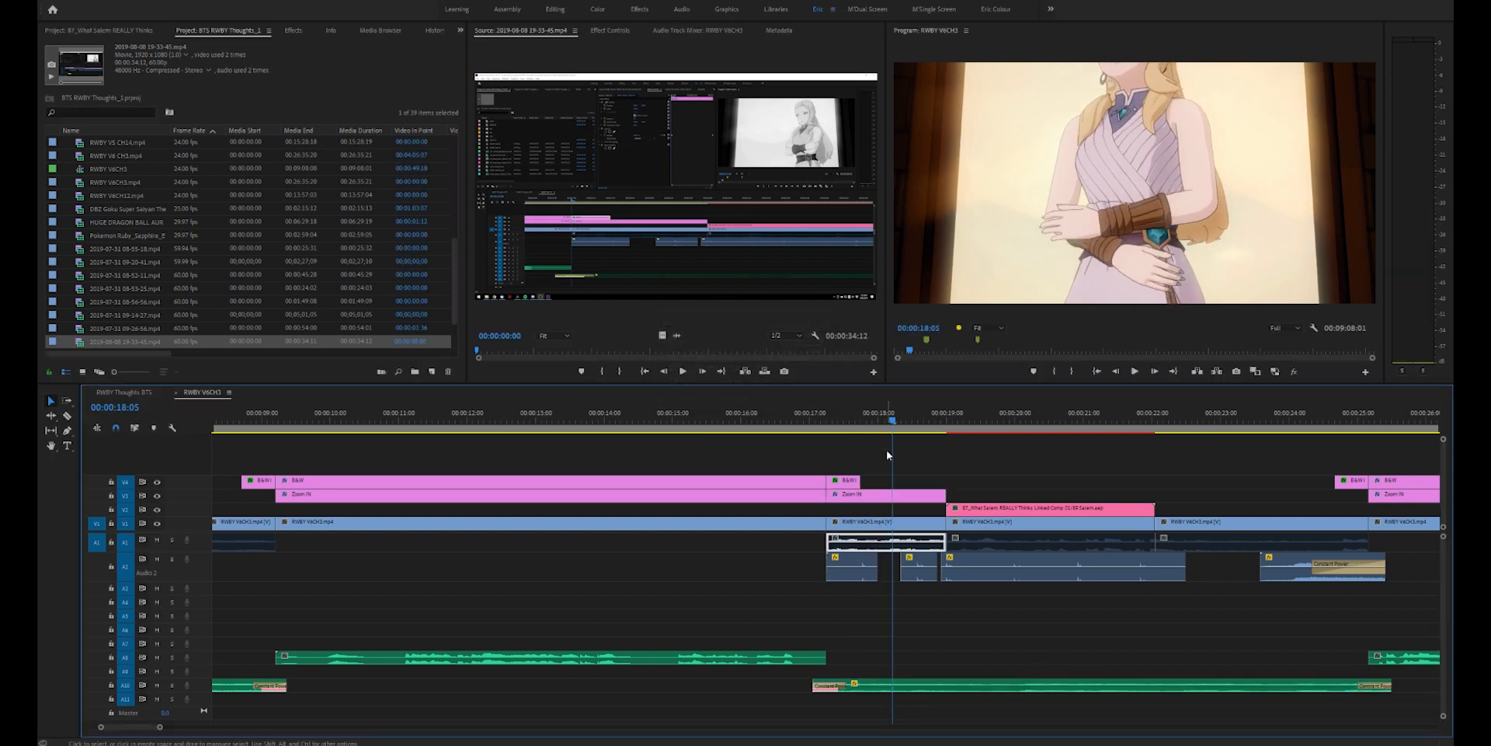
key("equal")
key("space")
left_click(868, 575)
key("g")
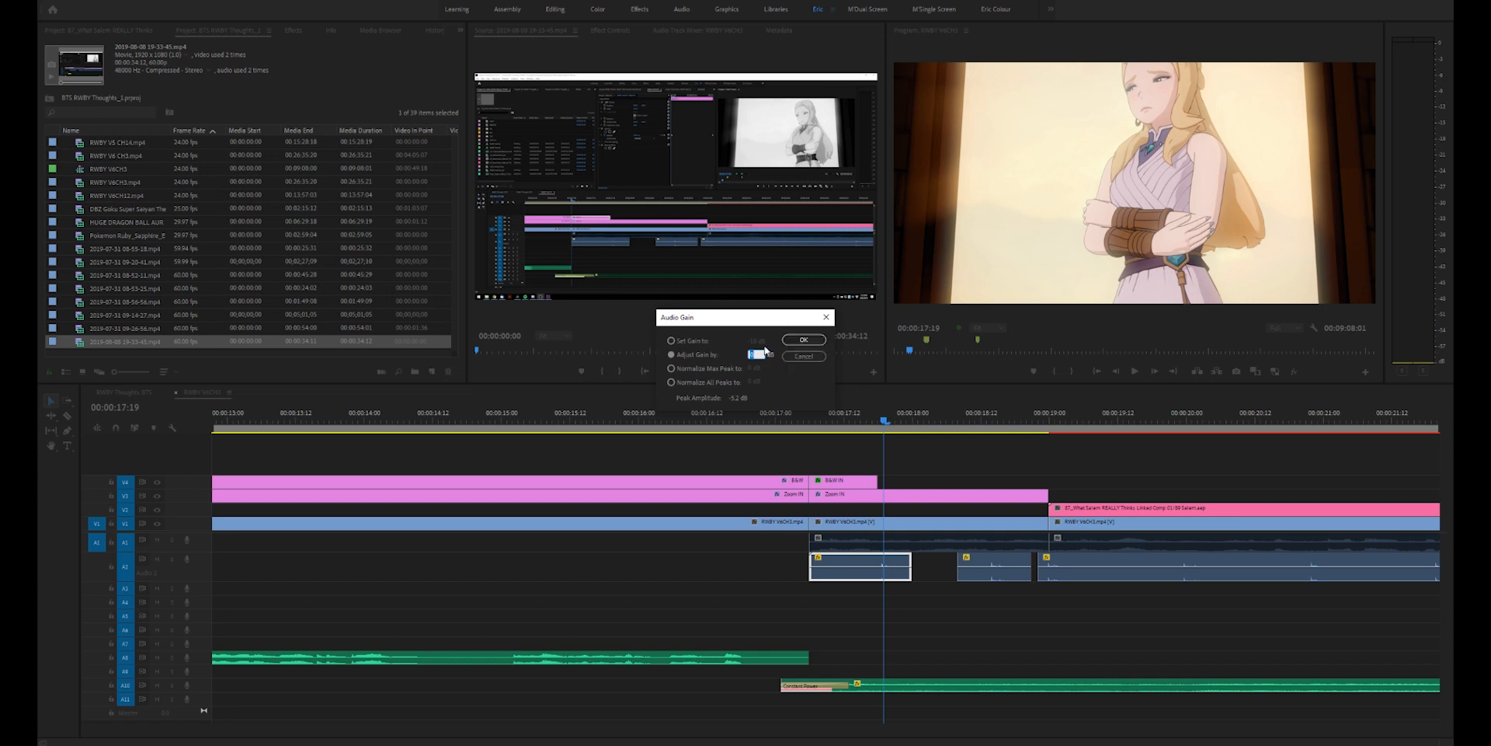
left_click(675, 341)
left_click(786, 346)
left_click(1177, 656)
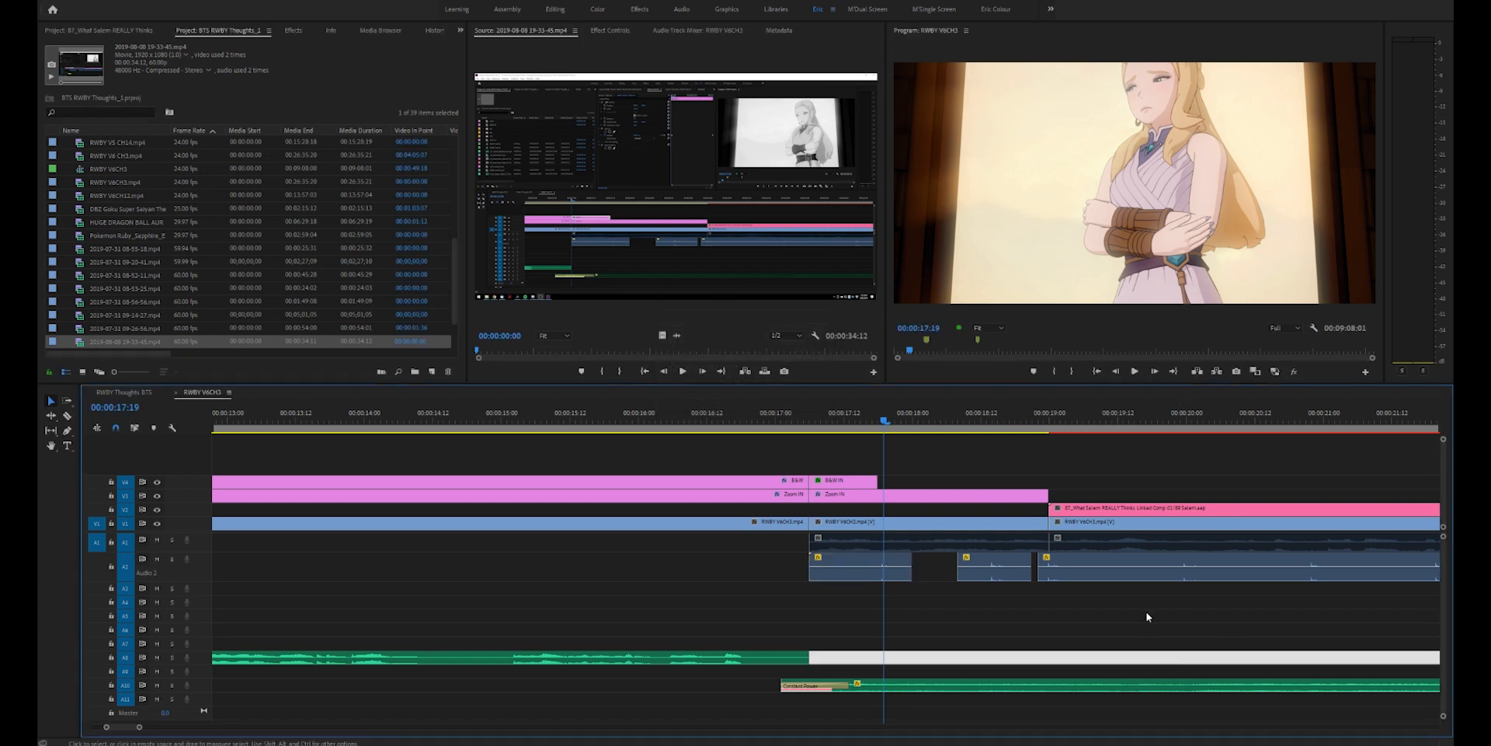
- Open the Audio Gain settings of the music clip on the lowest used audio track and confirm them with Set Gain
left_click(987, 689)
key("space")
key("minus")
left_click_drag(1009, 645, 1043, 687)
key("g")
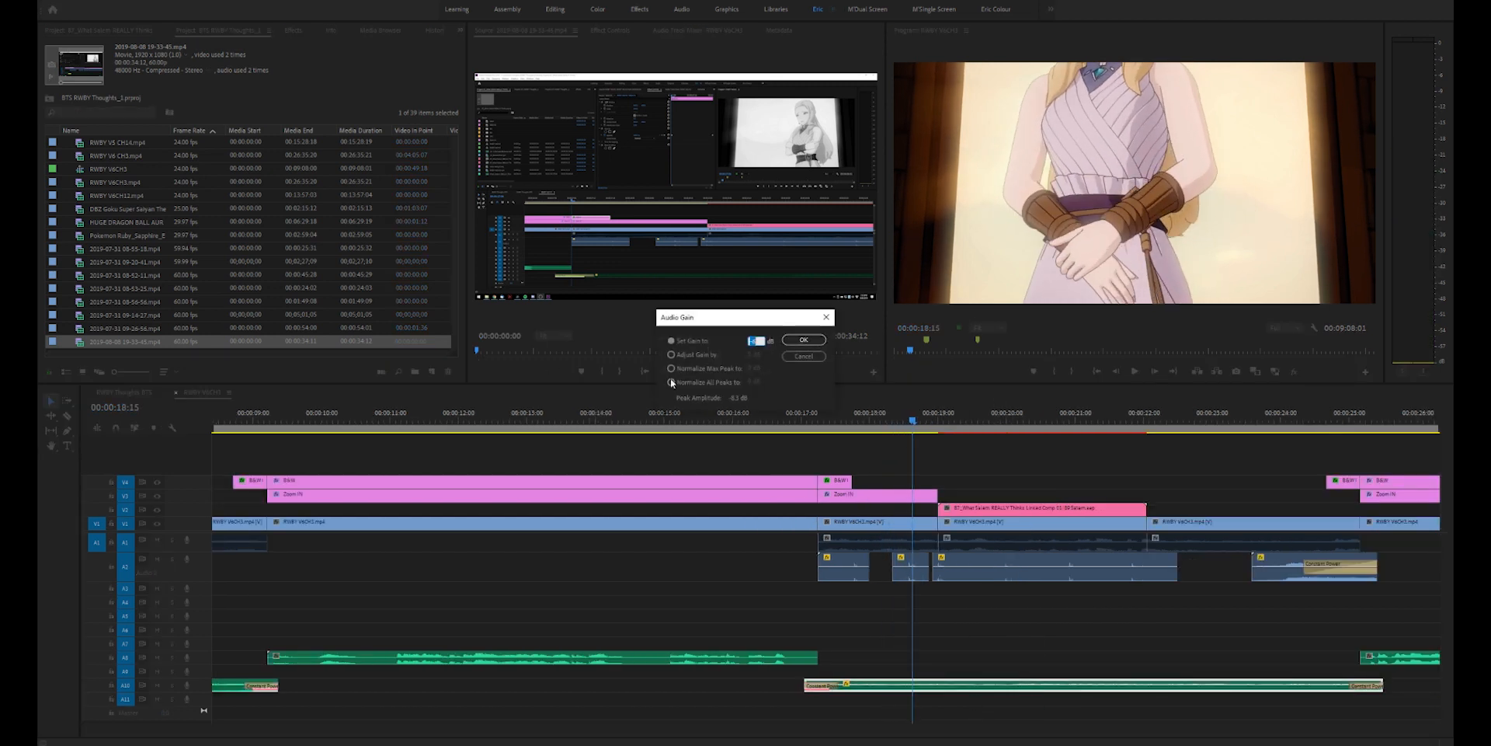
left_click(790, 343)
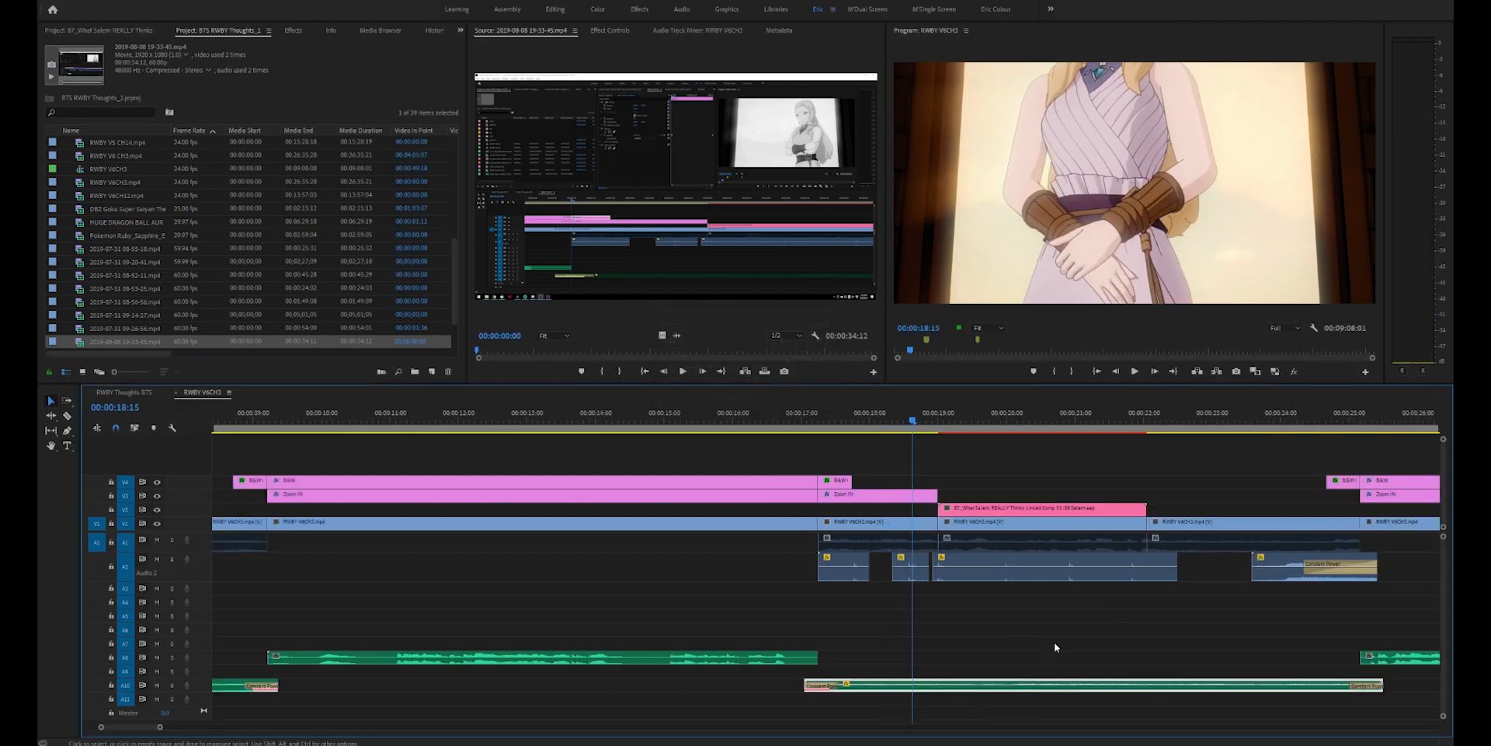
left_click(1053, 643)
- Toggle the enabled state of the original audio clip under 00:00:22:21, solo the first audio track and play it back
left_click(902, 547)
left_click(1241, 529)
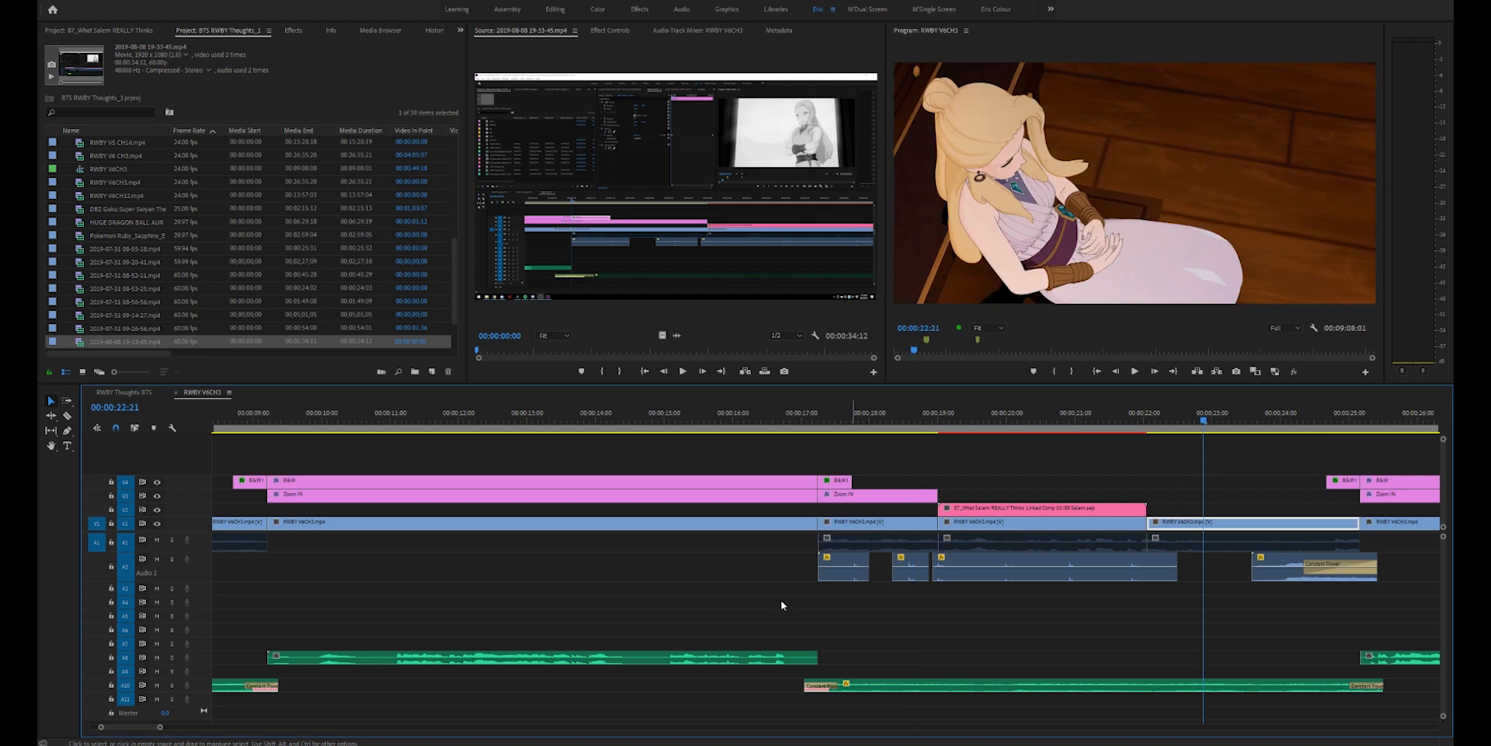
left_click(1247, 543)
key("shift+e")
key("space")
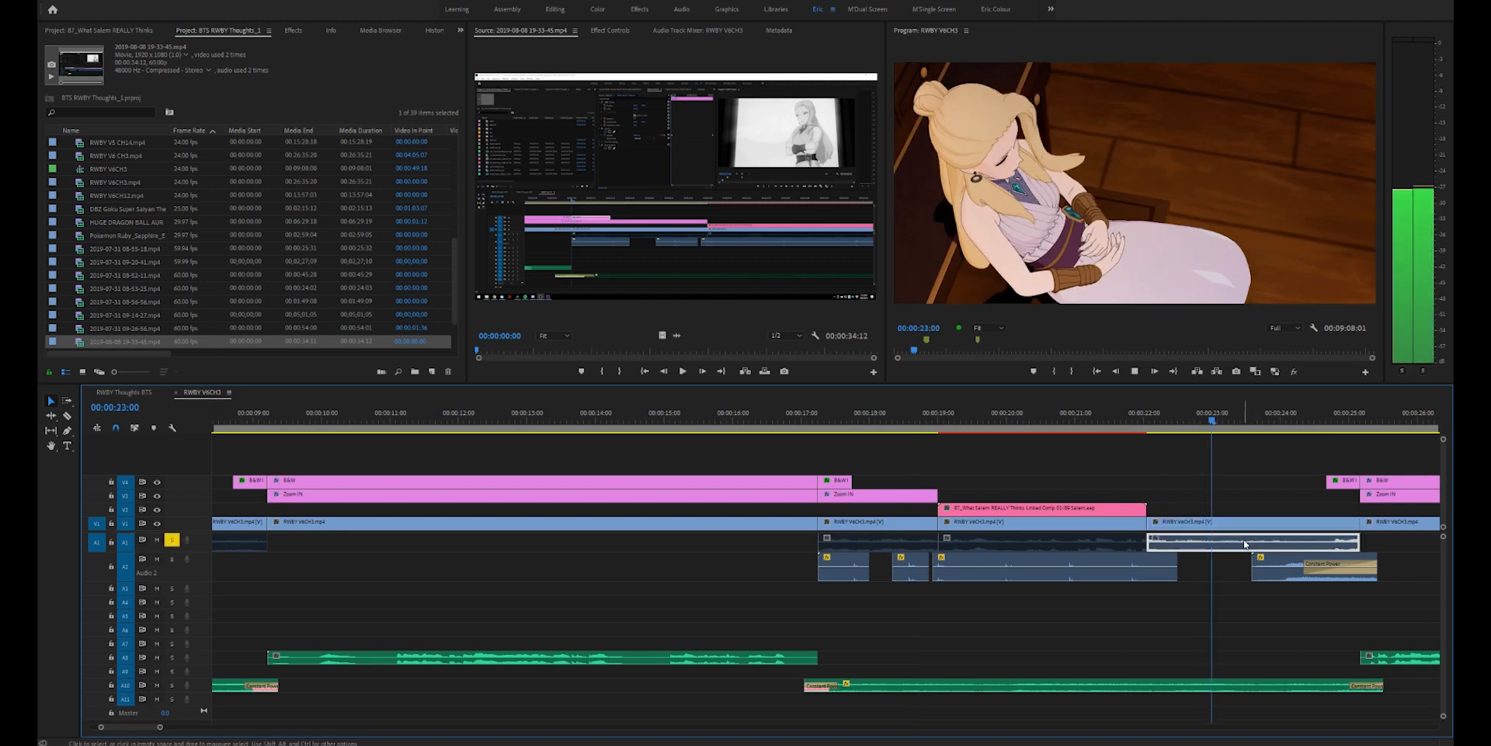
- Move the playhead to the start of the high heels sound effect clip and play it back with its effect settings shown
key("equal")
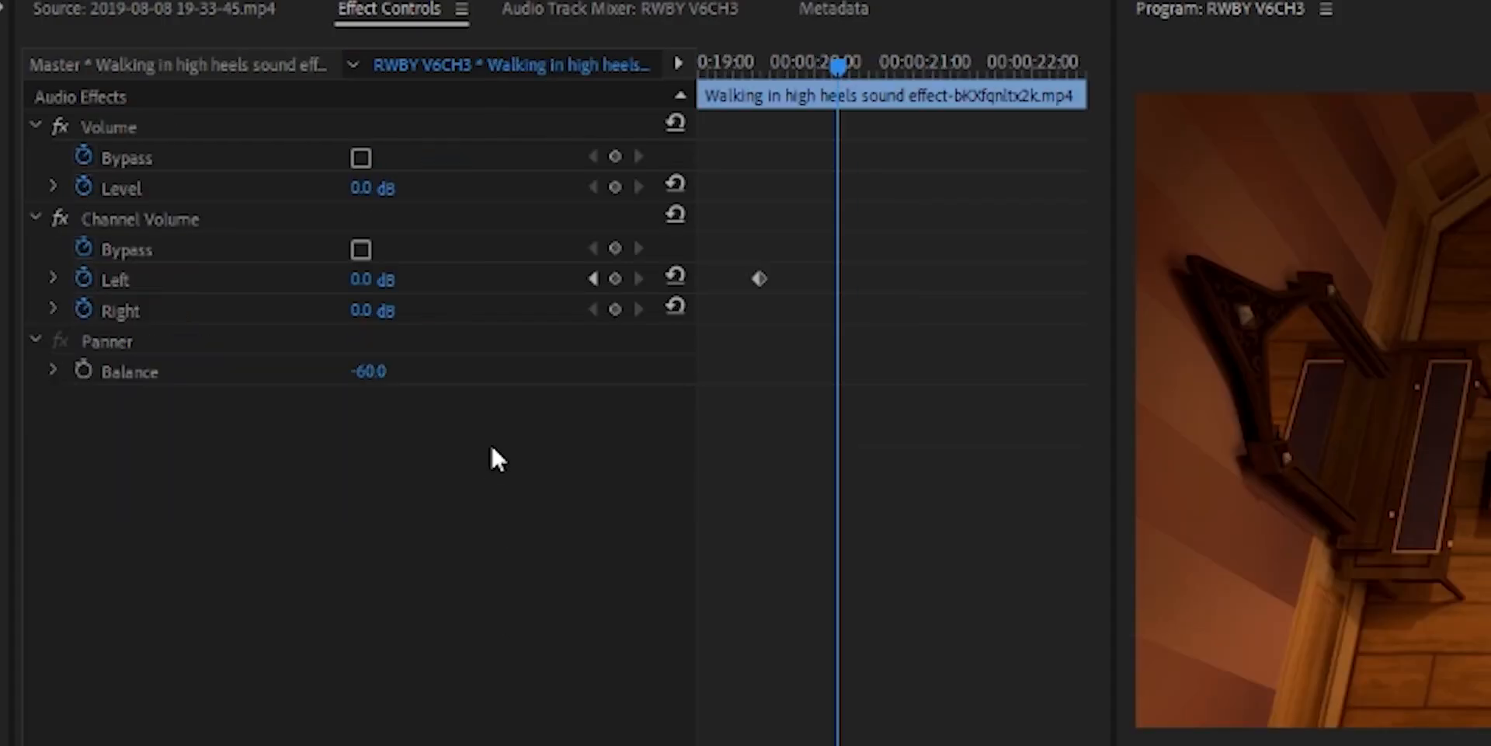
left_click_drag(749, 59, 583, 62)
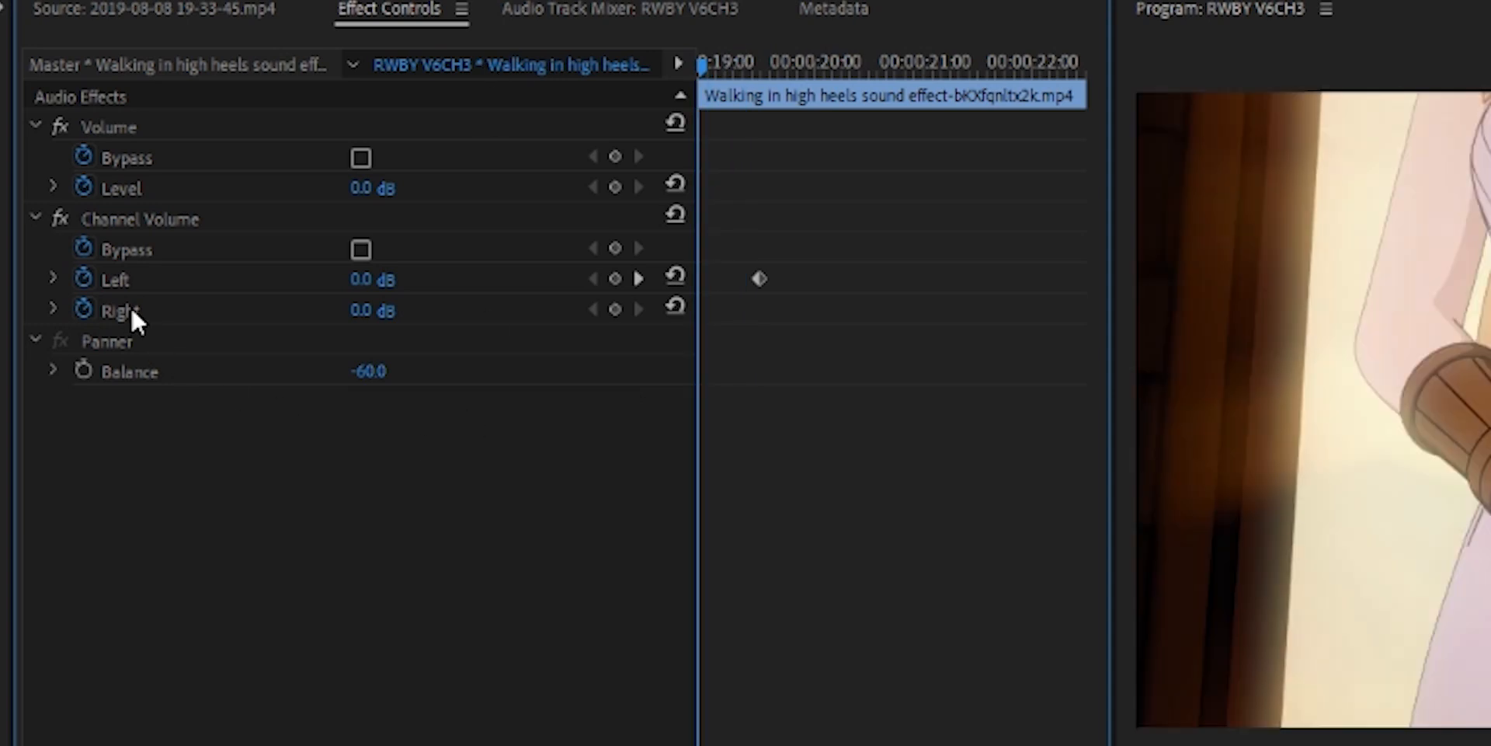
key("space")
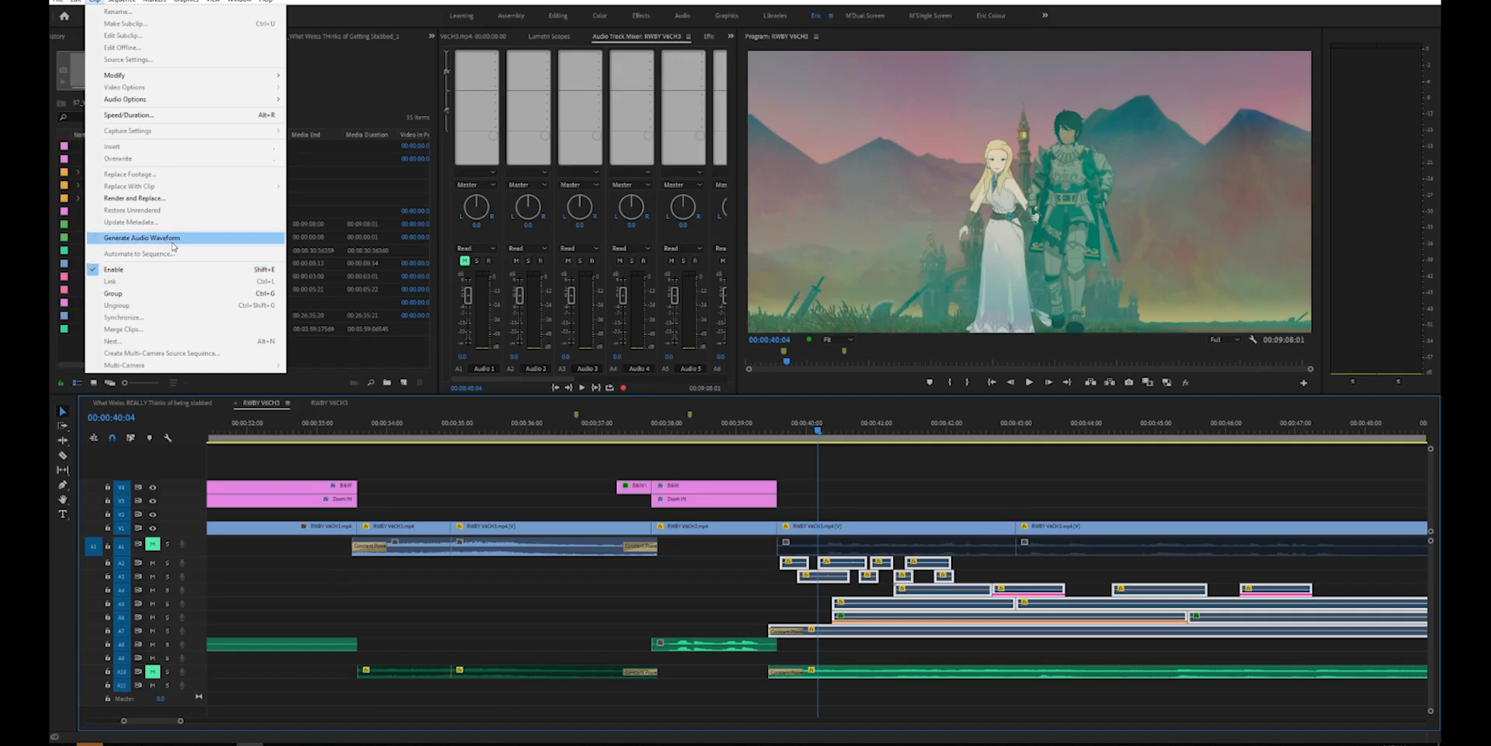
- Generate audio waveforms for the selected audio clips and play the sequence from the edit at 00:00:39:15
left_click(172, 242)
left_click(971, 643)
key("equal")
key("Up")
key("Up")
key("Up")
key("Up")
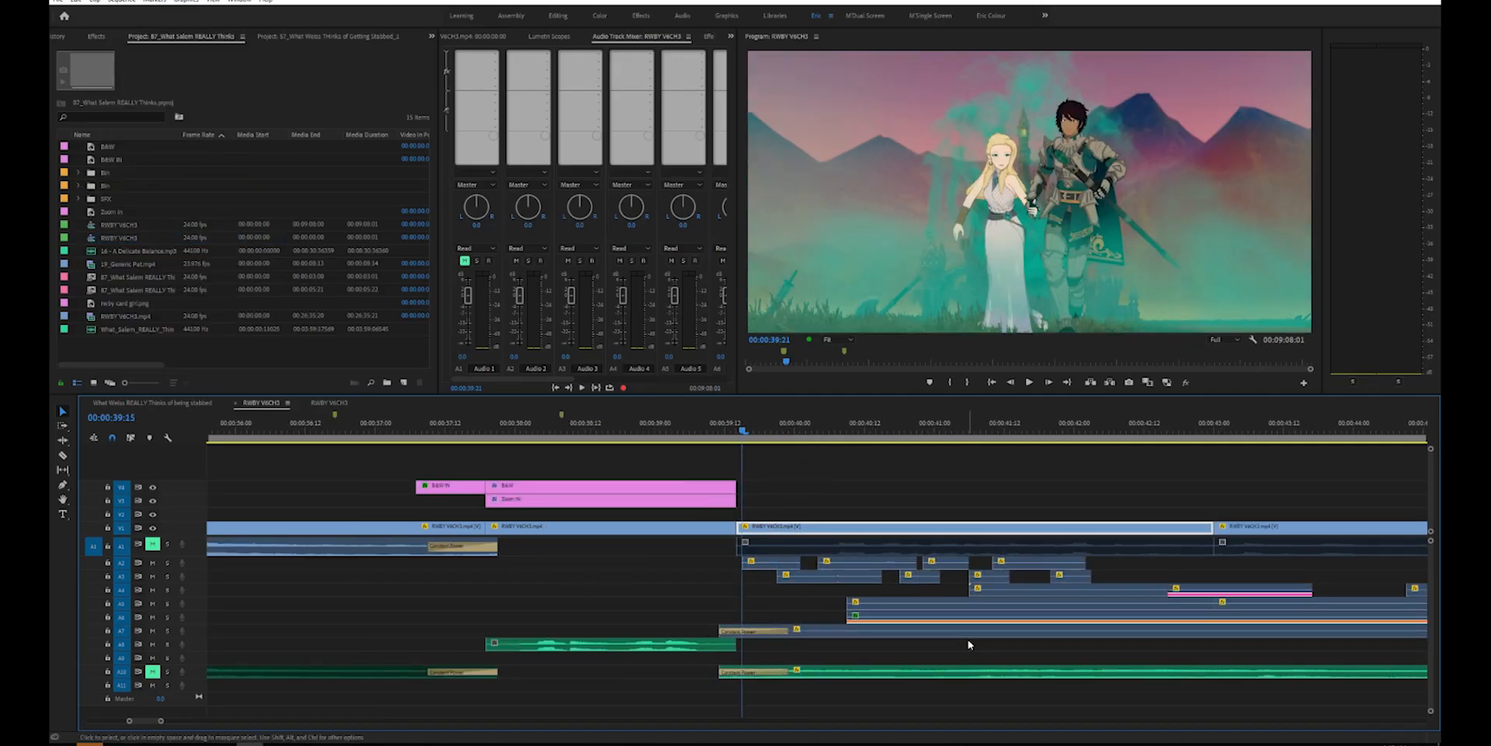
key("space")
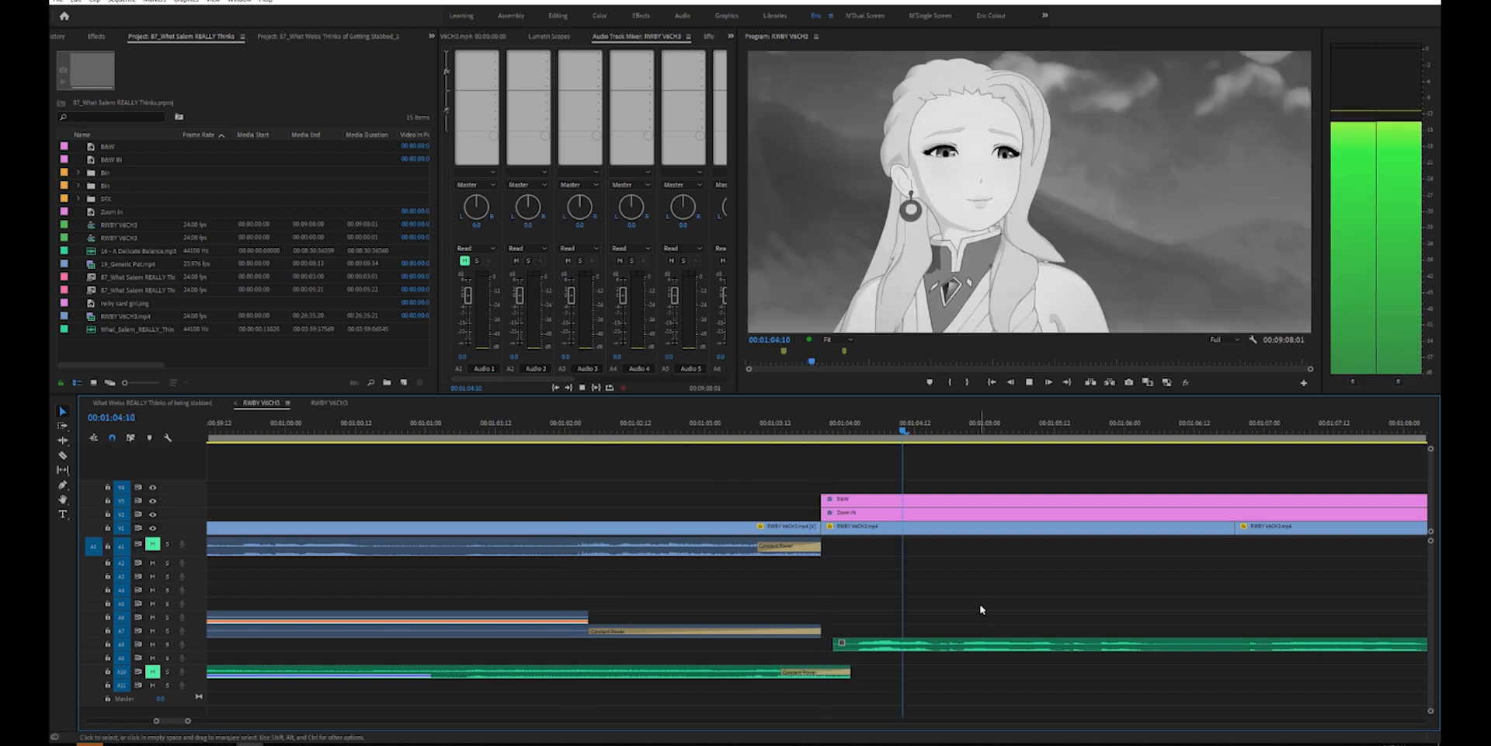
key("minus")
key("space")
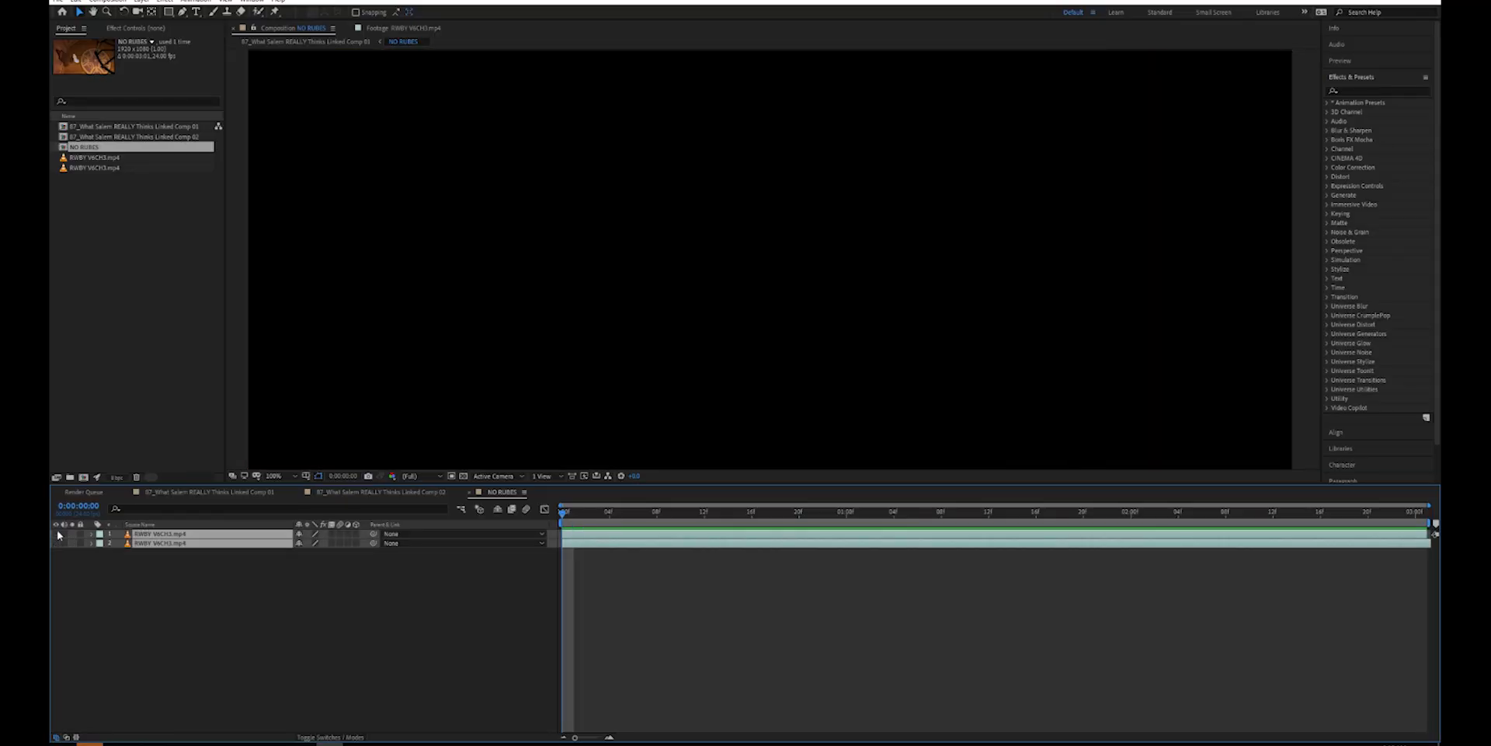
- In After Effects, show both RWBY footage layers and toggle the masked top layer to compare the shot with and without it
left_click(56, 543)
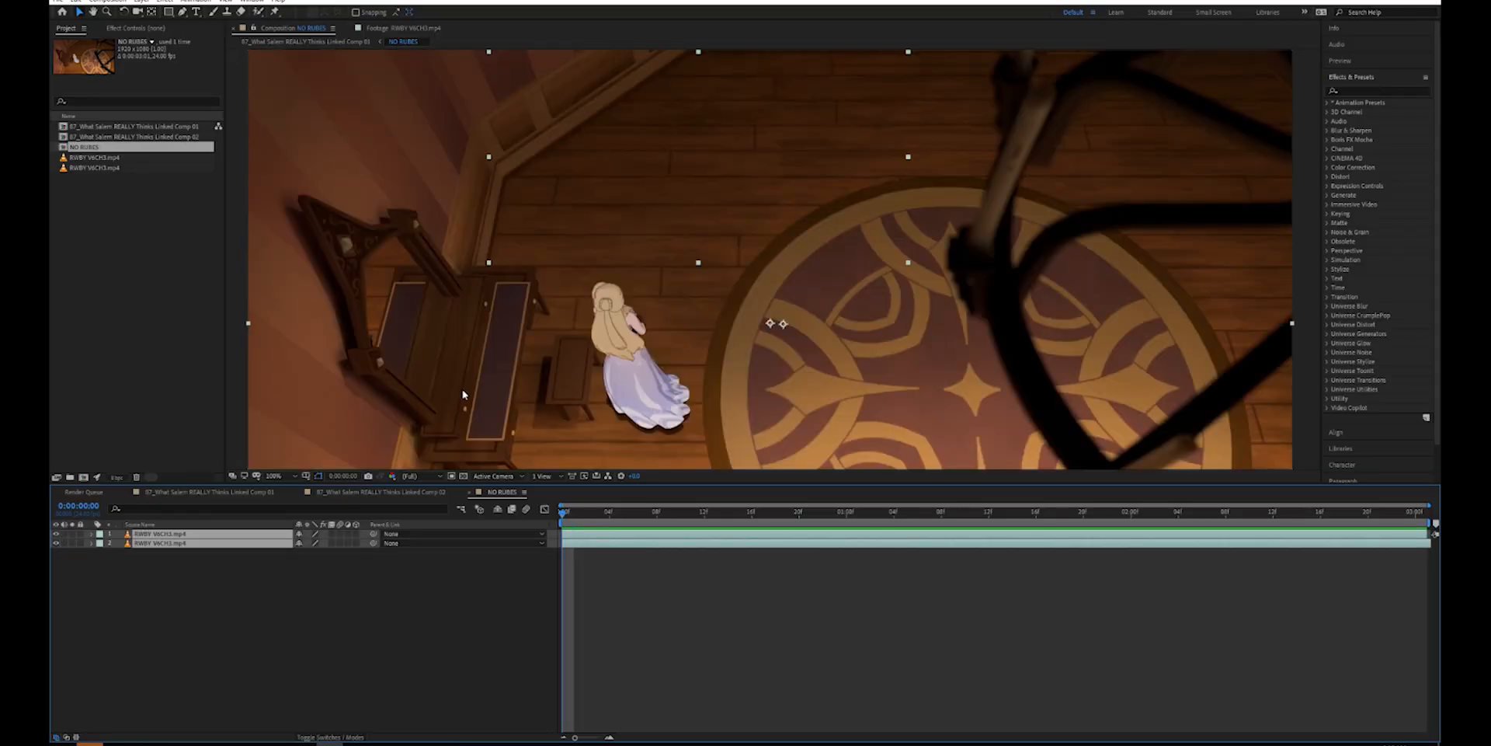
key("ctrl+shift+a")
left_click_drag(713, 334, 727, 364)
left_click(137, 534)
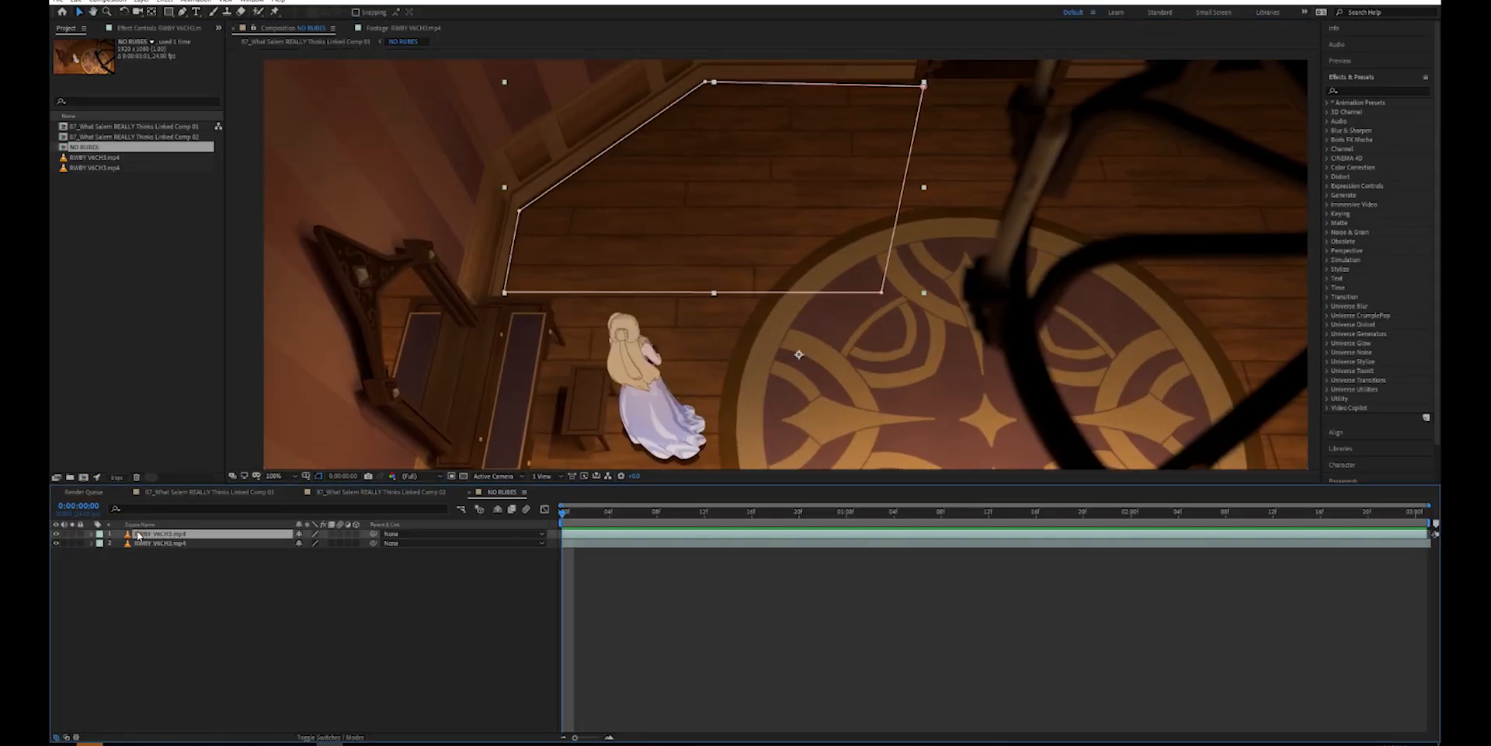
key("ctrl+shift+a")
left_click(55, 535)
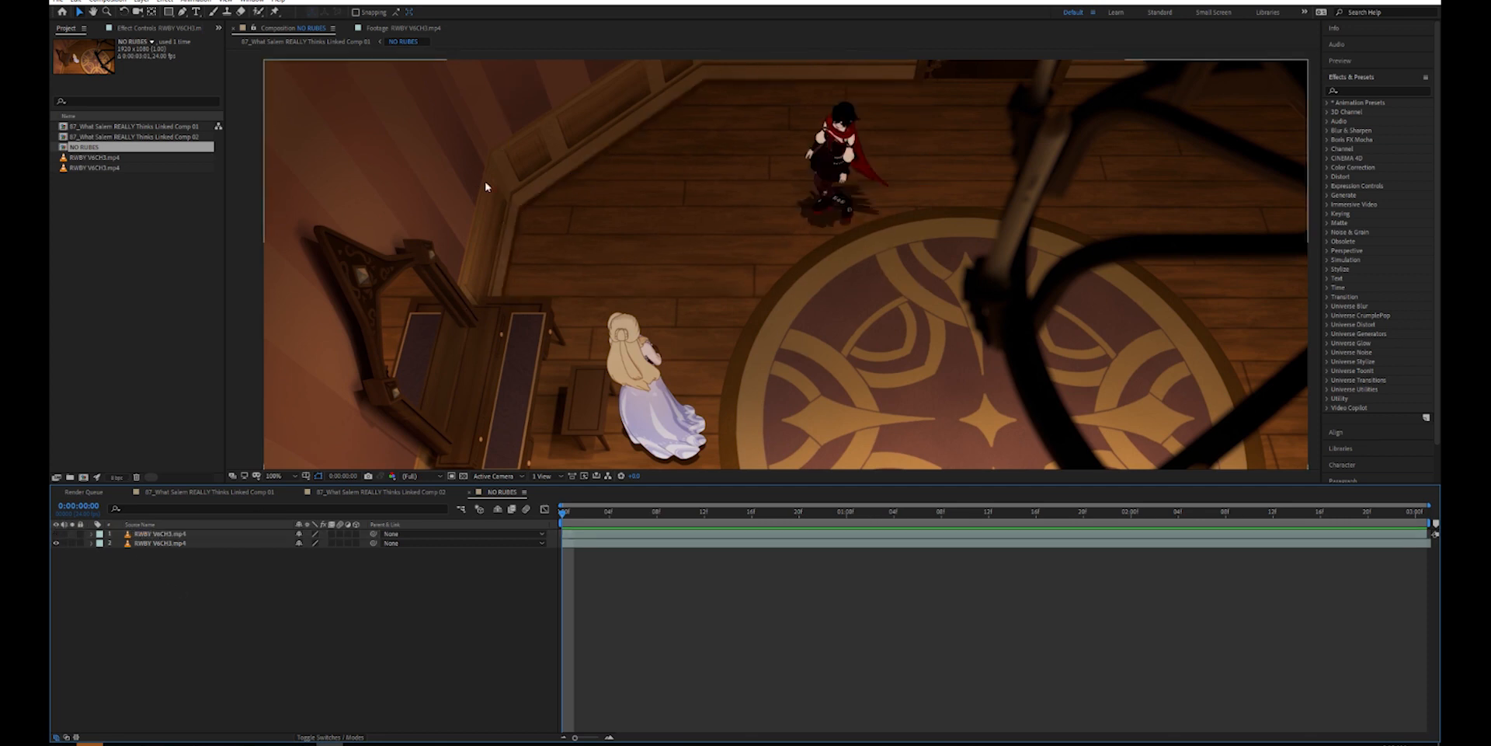
left_click(55, 534)
left_click(191, 533)
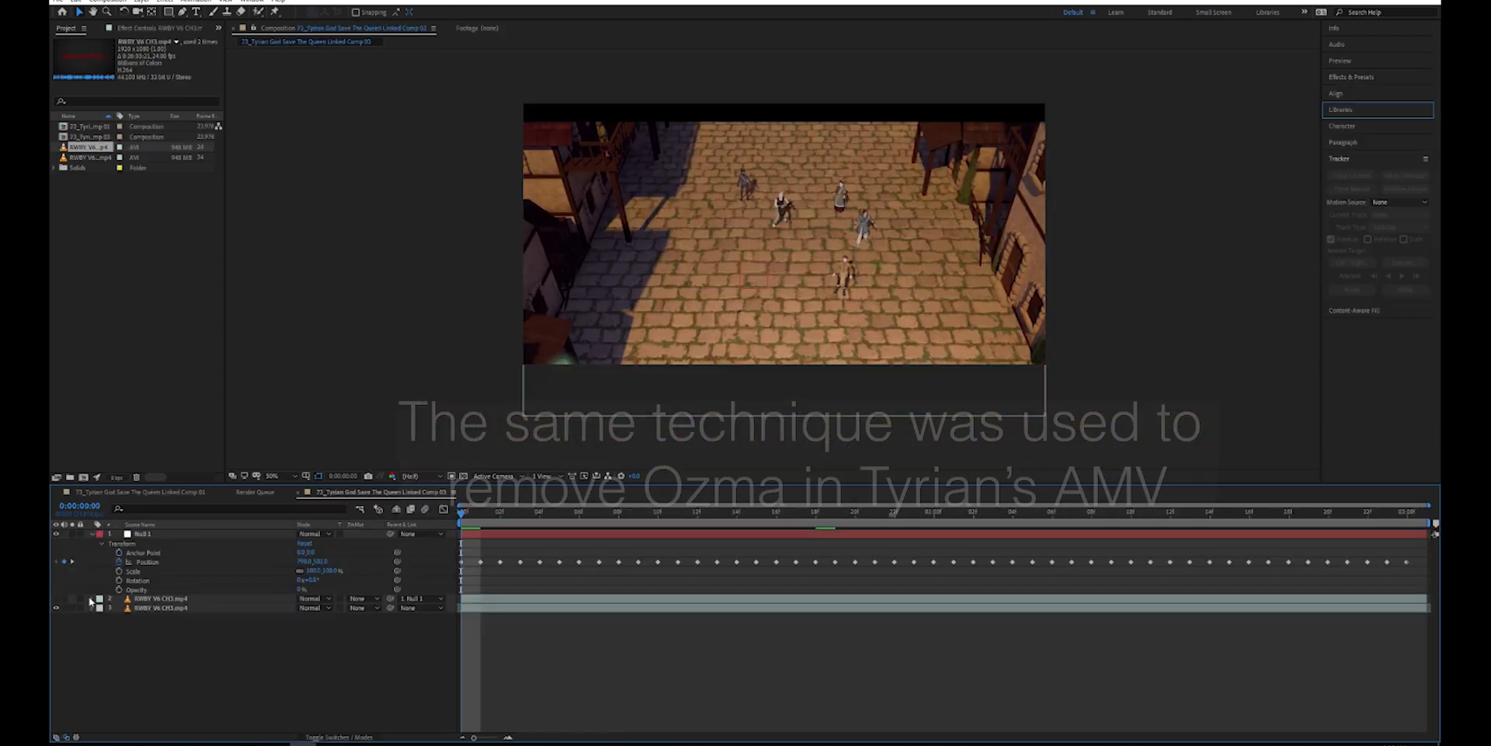
- Preview the Tyrian linked composition before and after toggling the visibility of the footage layer parented to the null
key("space")
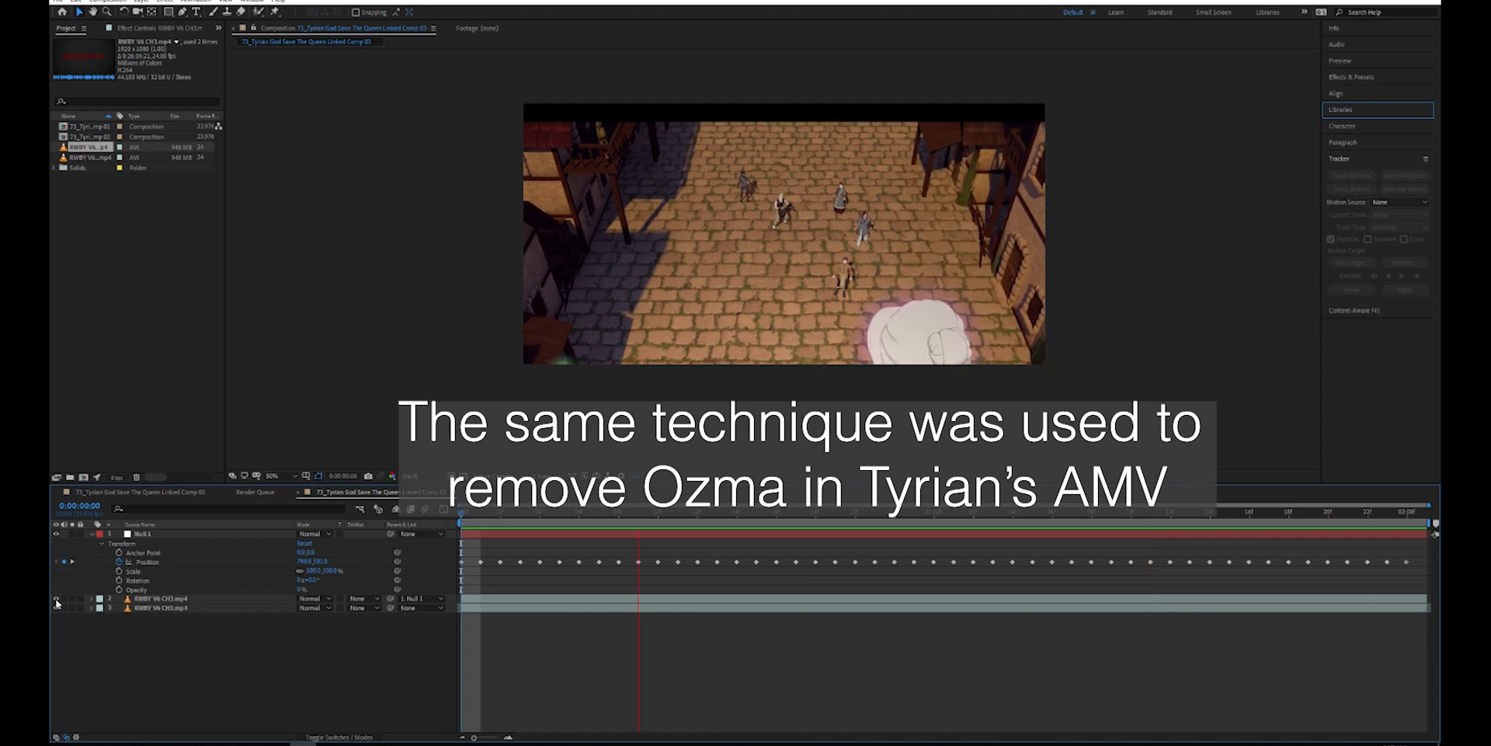
key("space")
left_click(55, 601)
key("space")
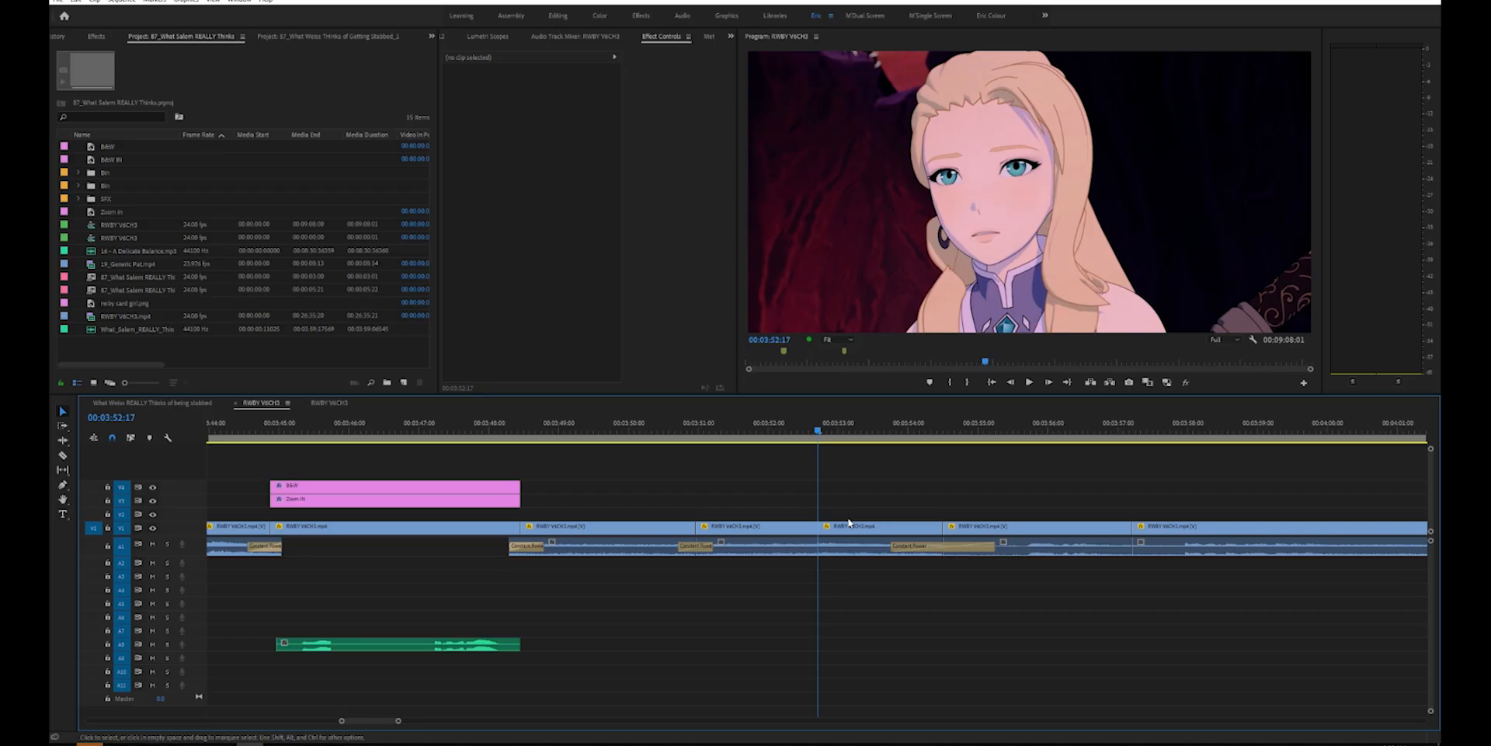
- In Premiere Pro, undo the removal of the overlay clip at 00:03:52:17, redoing it once to compare the shot
key("ctrl+z")
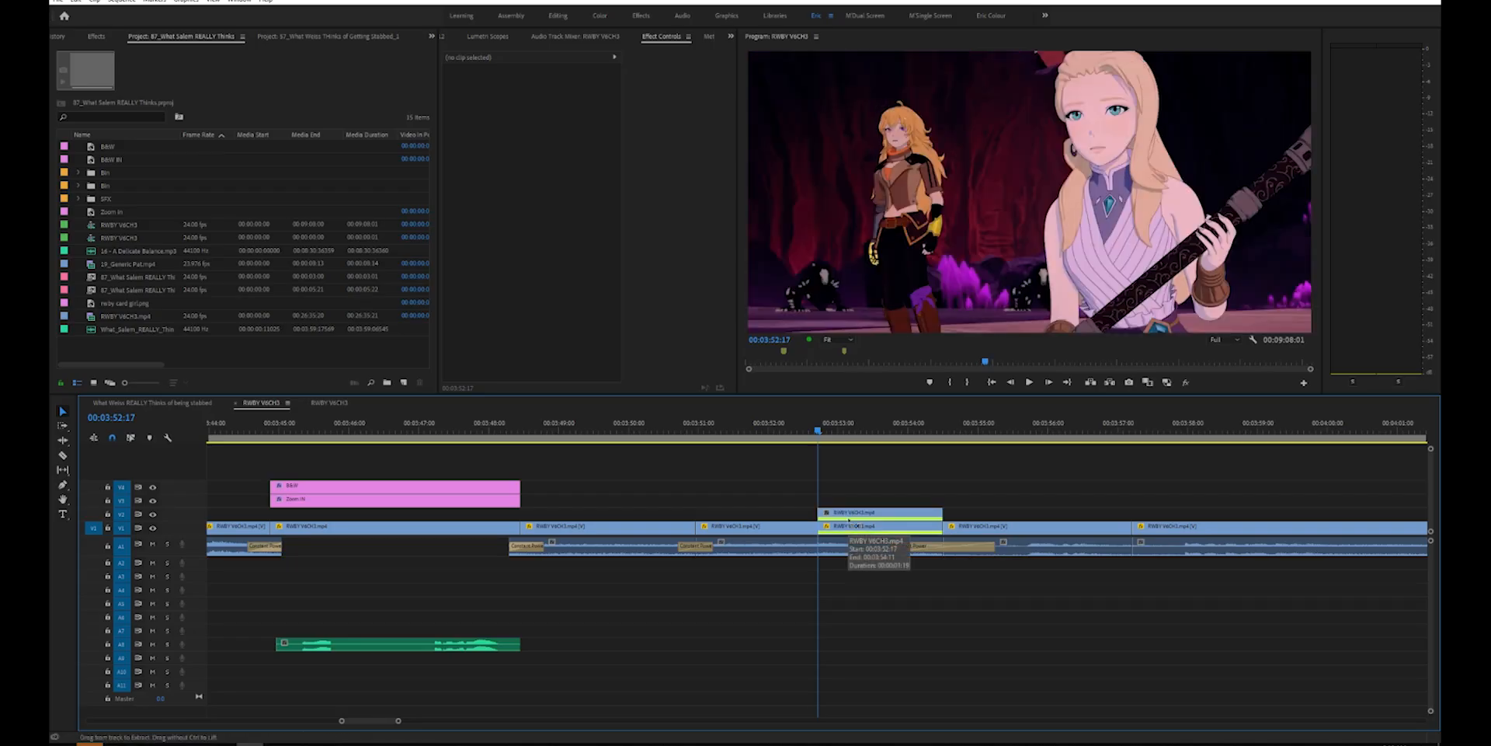
key("ctrl+shift+z")
key("ctrl+z")
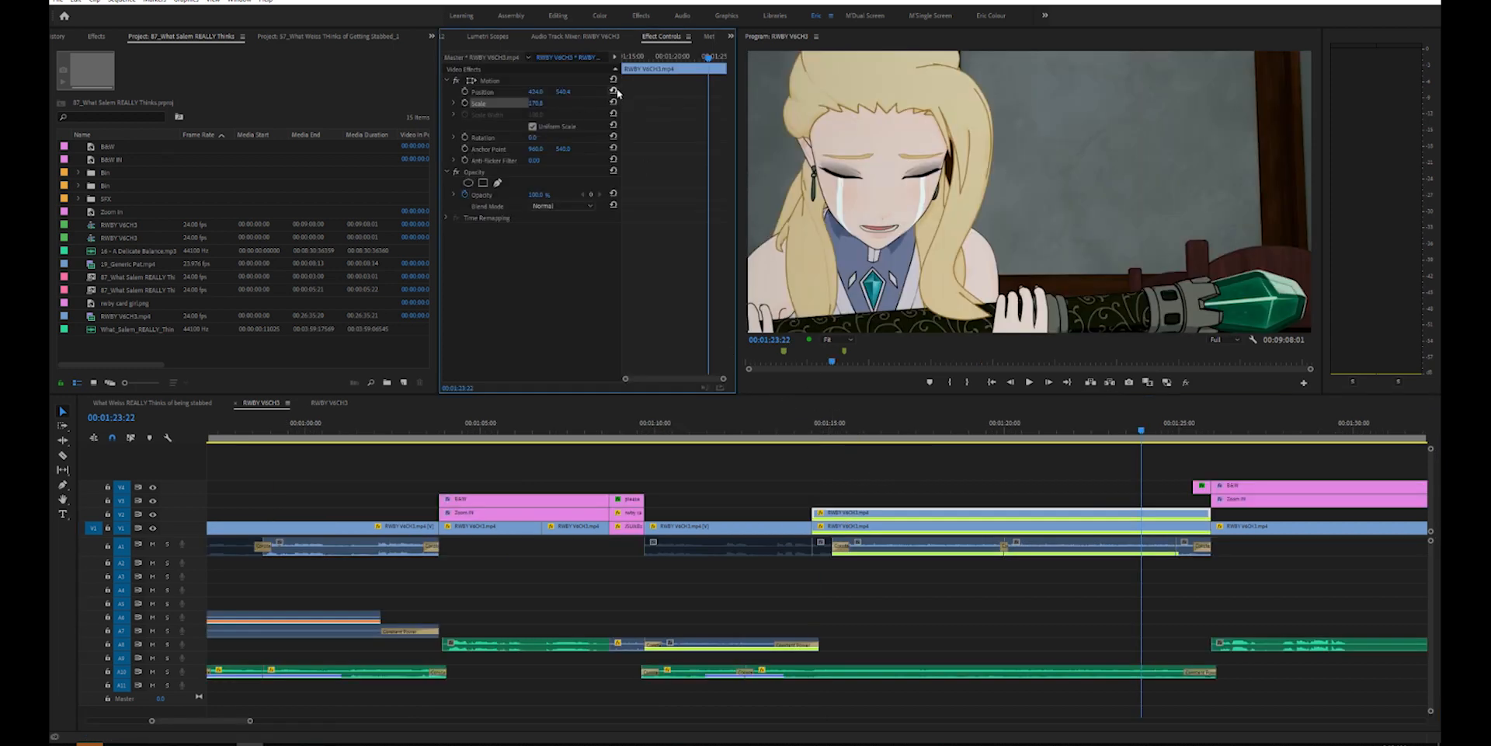
- Reset the Position and Scale of the upper video clip at 00:01:23:22 and review the shot up to 00:01:24:13
left_click(614, 90)
left_click(613, 102)
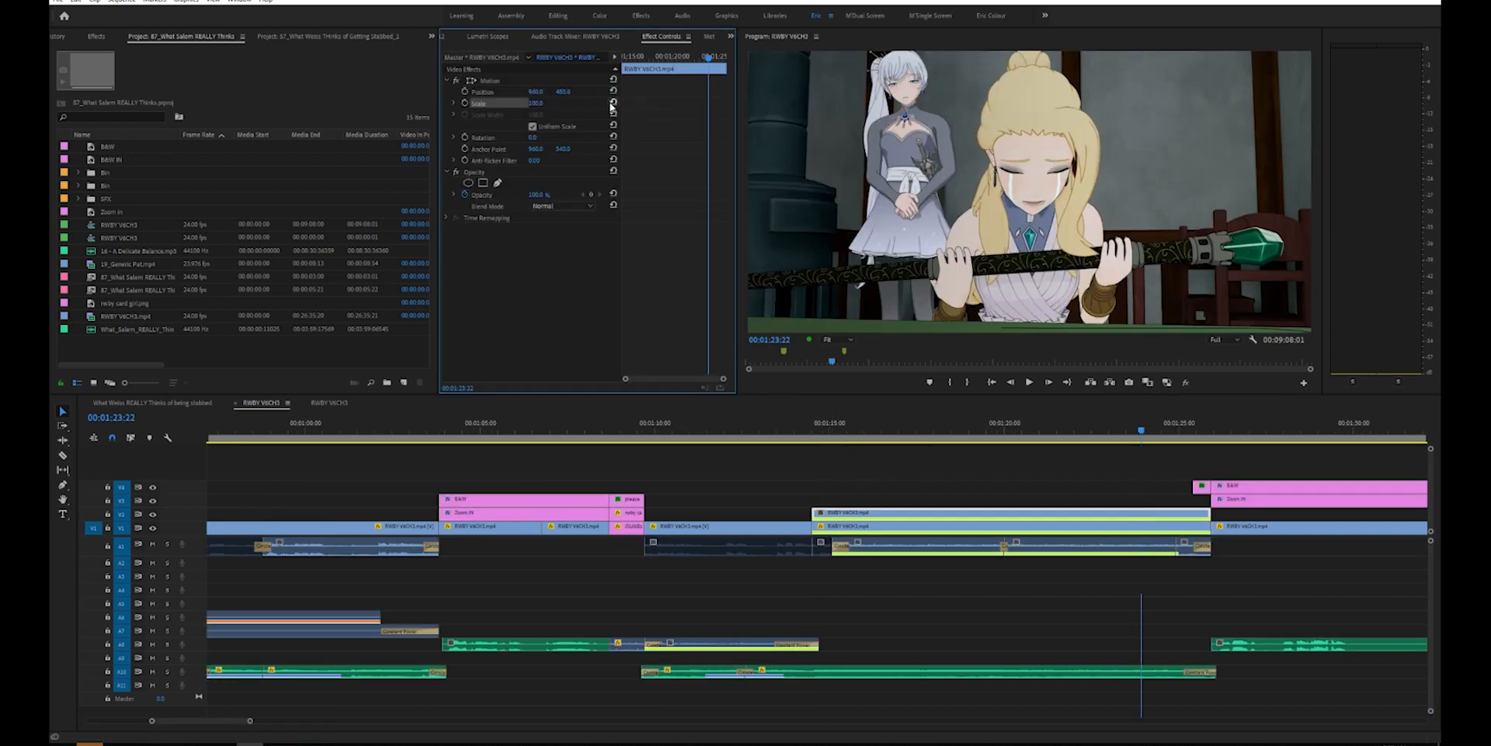
left_click(1043, 429)
key("space")
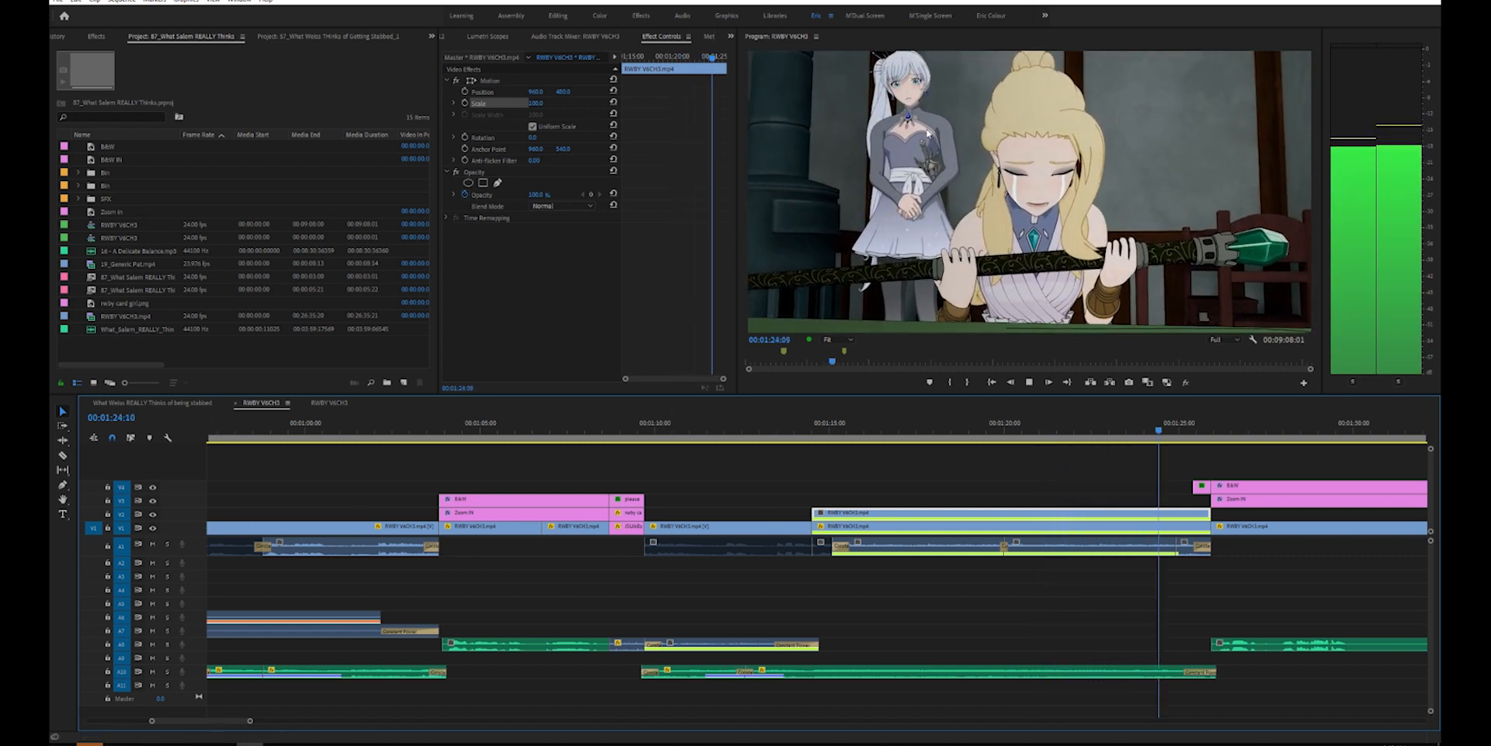
key("space")
left_click_drag(1062, 432, 1162, 431)
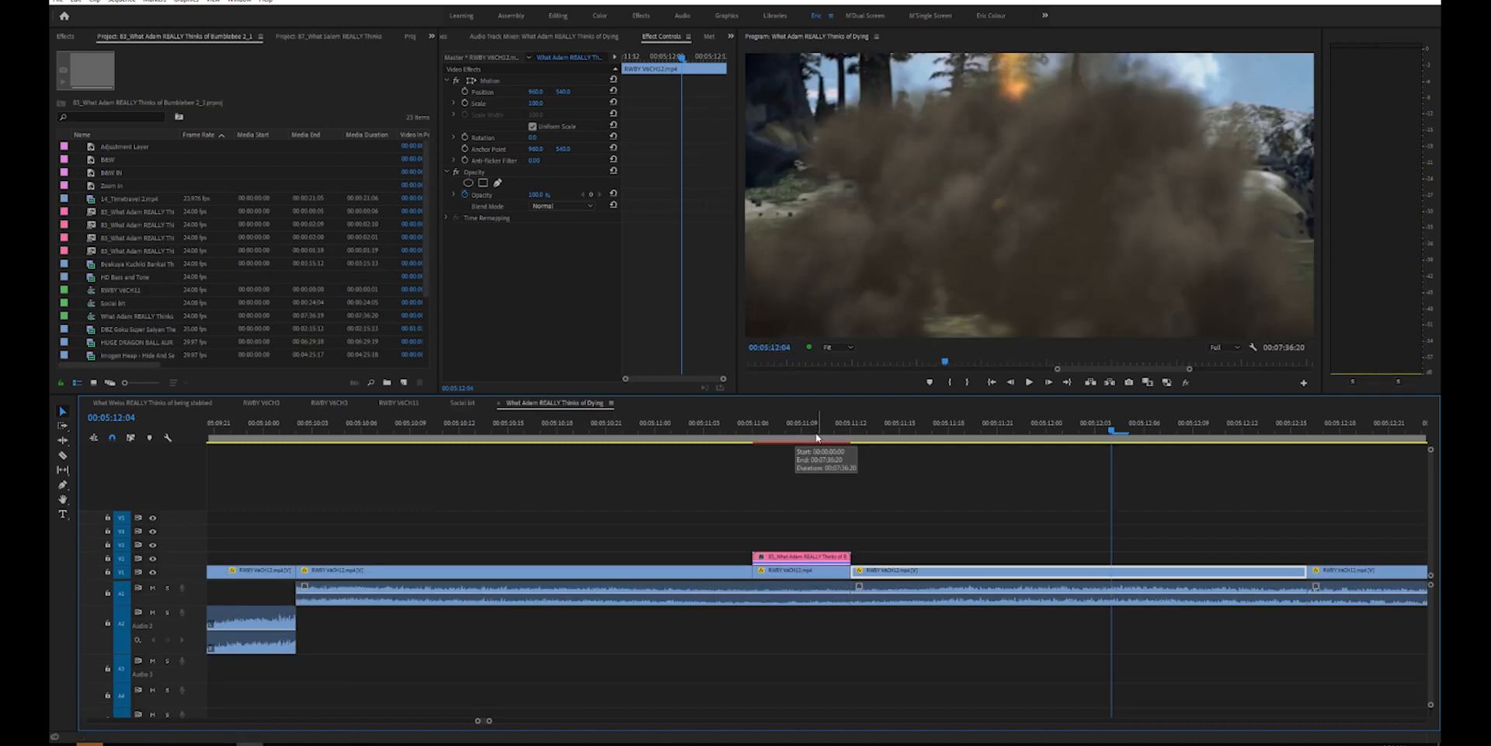
- Delete the linked composition clip over the eye close-up at 00:05:11:10, restoring it once to compare the shot
left_click(817, 433)
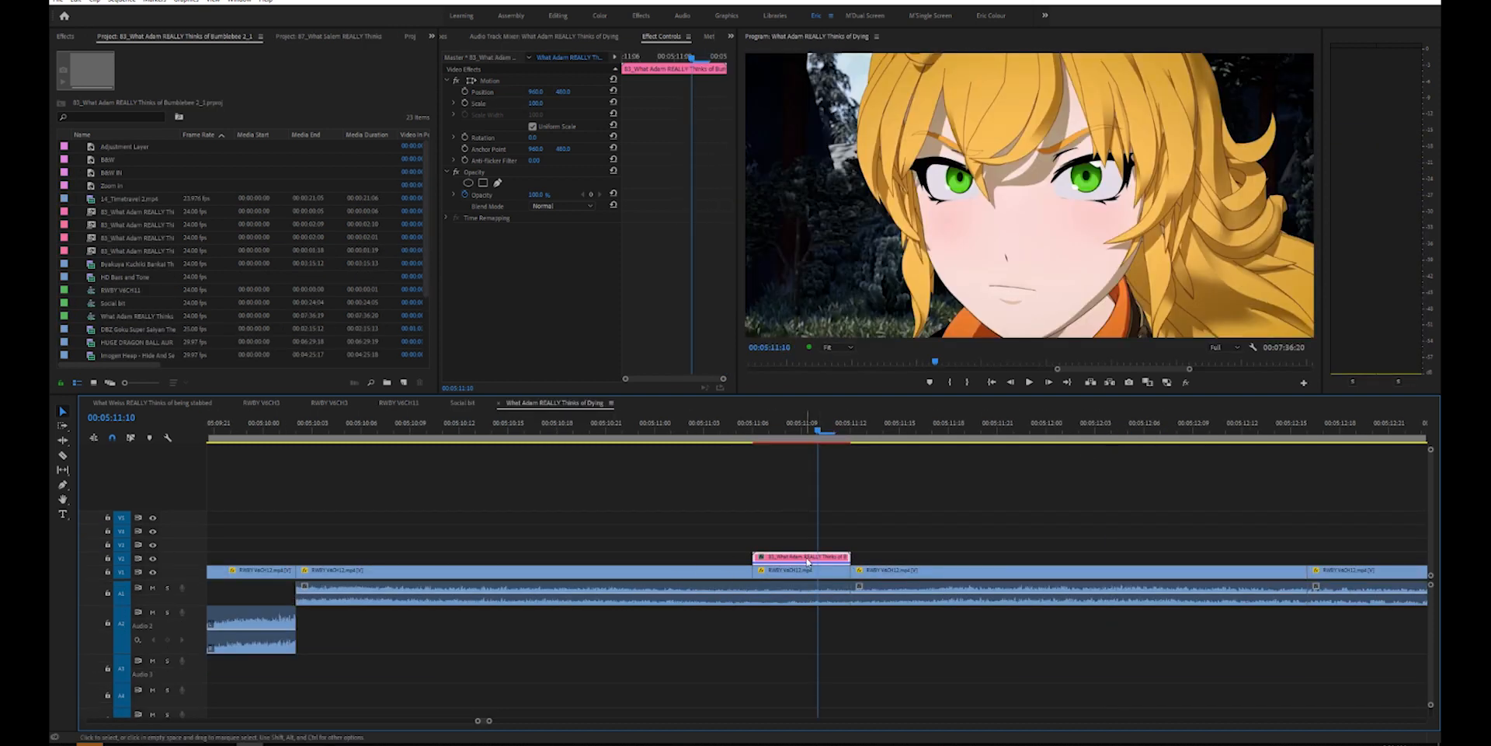
key("Delete")
key("ctrl+z")
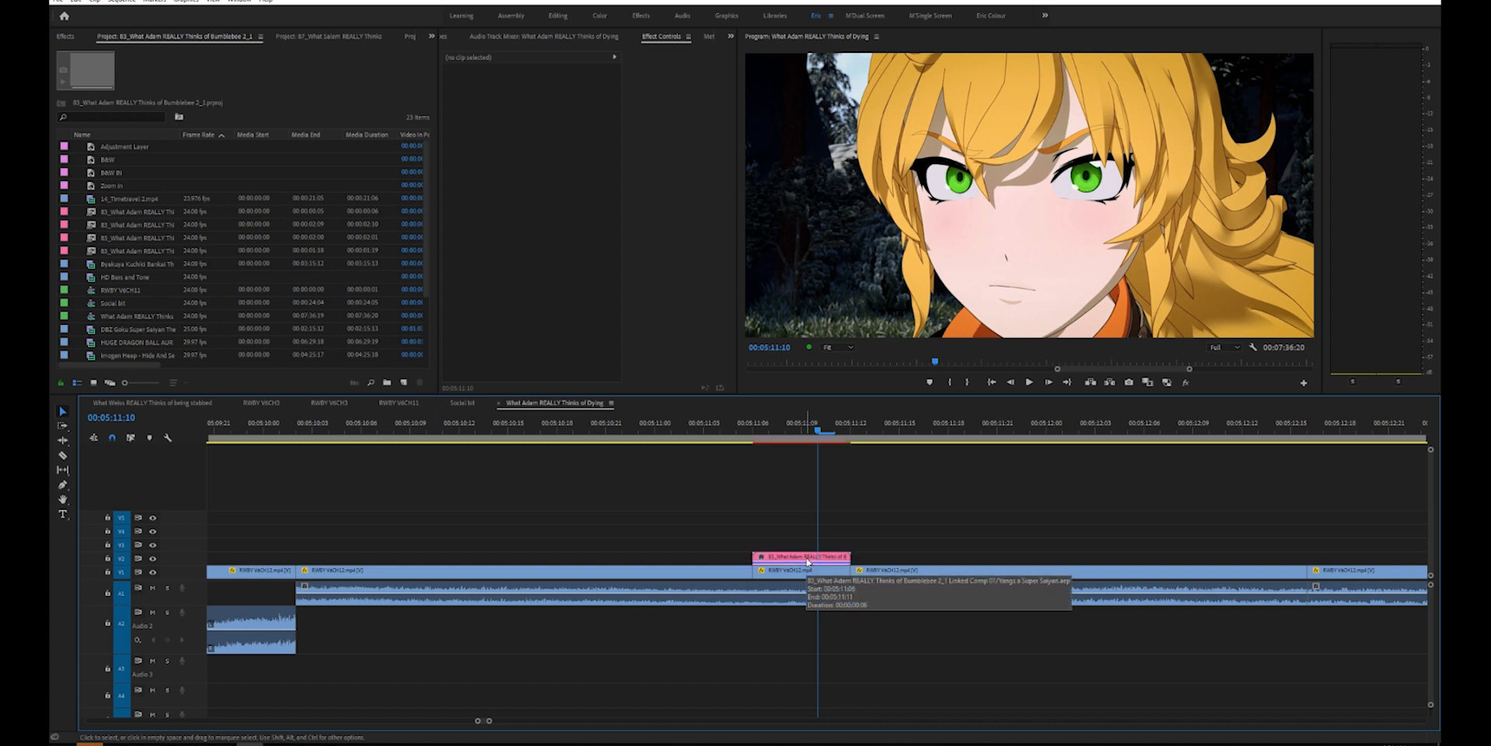
left_click(807, 559)
key("Delete")
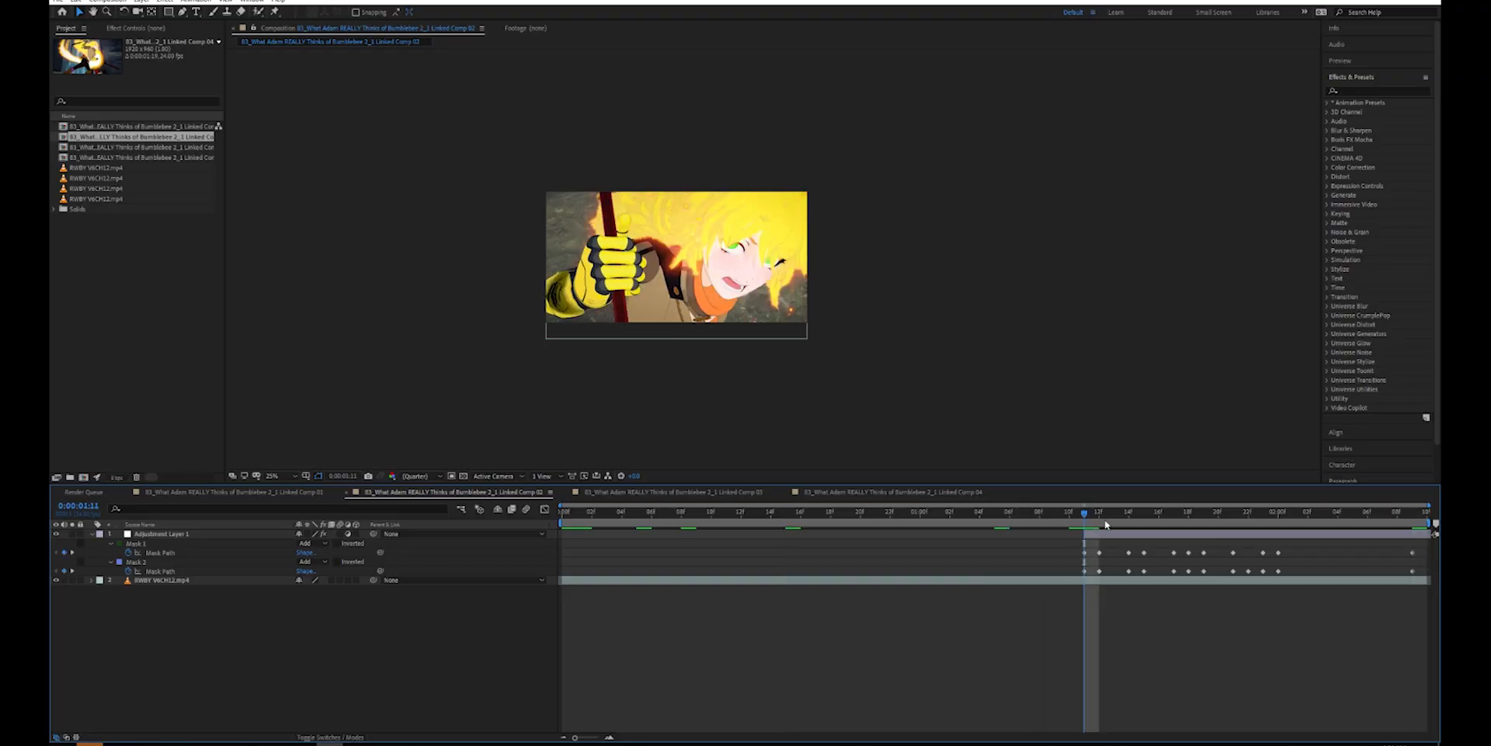
- In After Effects, examine the animated mask paths around the eyes on Adjustment Layer 1 from 0:00:01:11 onward
left_click(161, 533)
scroll(771, 265, "up", 3)
scroll(771, 265, "up", 2)
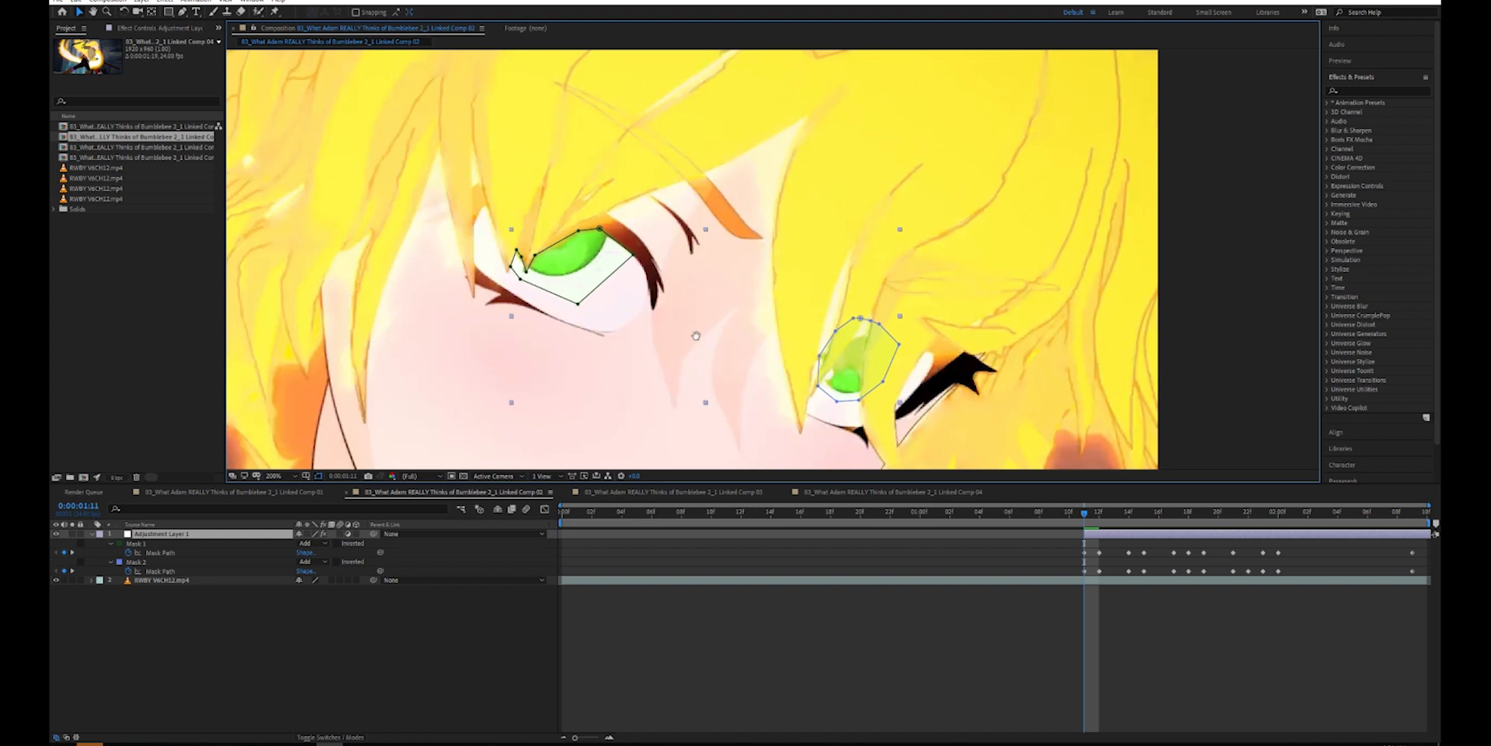
left_click(1085, 554)
left_click_drag(1088, 516, 1127, 515)
left_click(1132, 519)
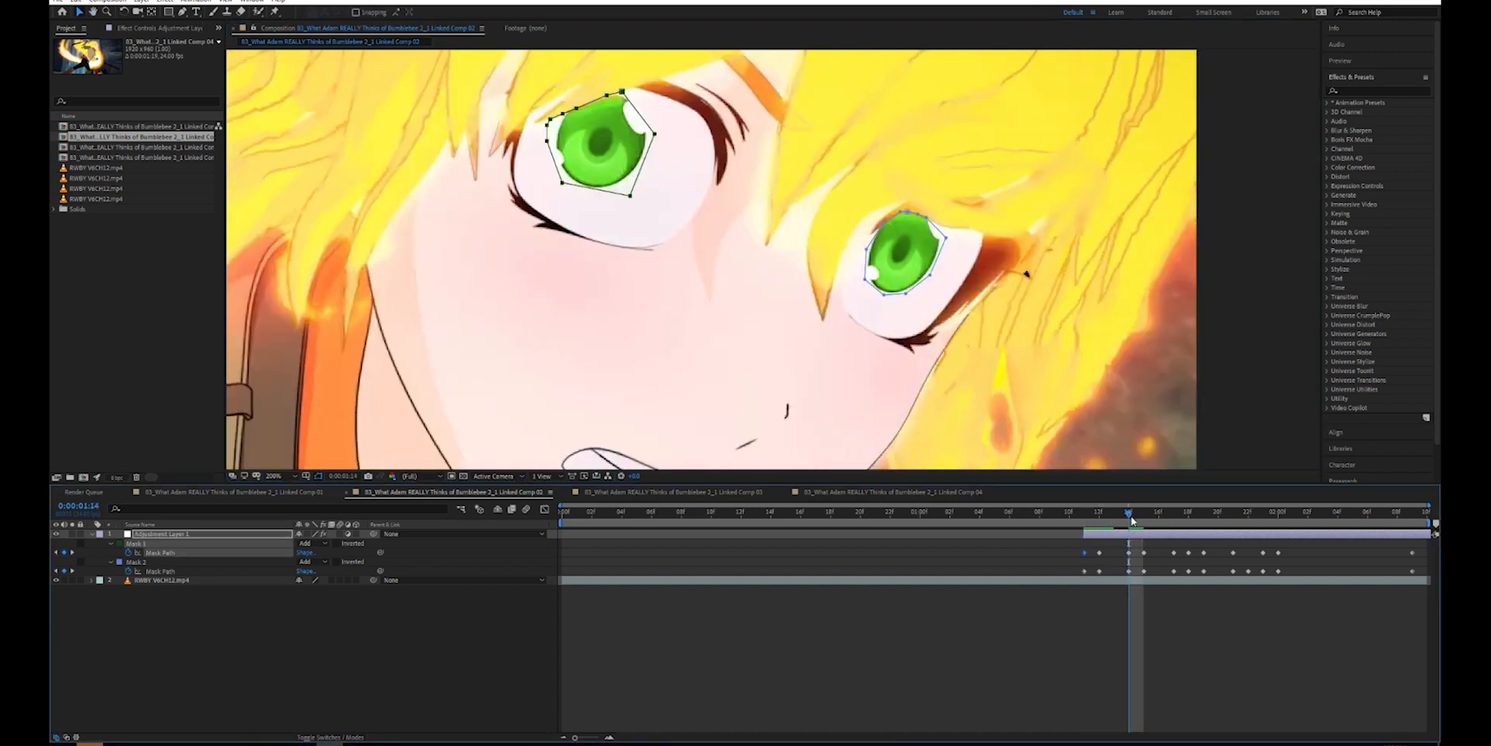
key("space")
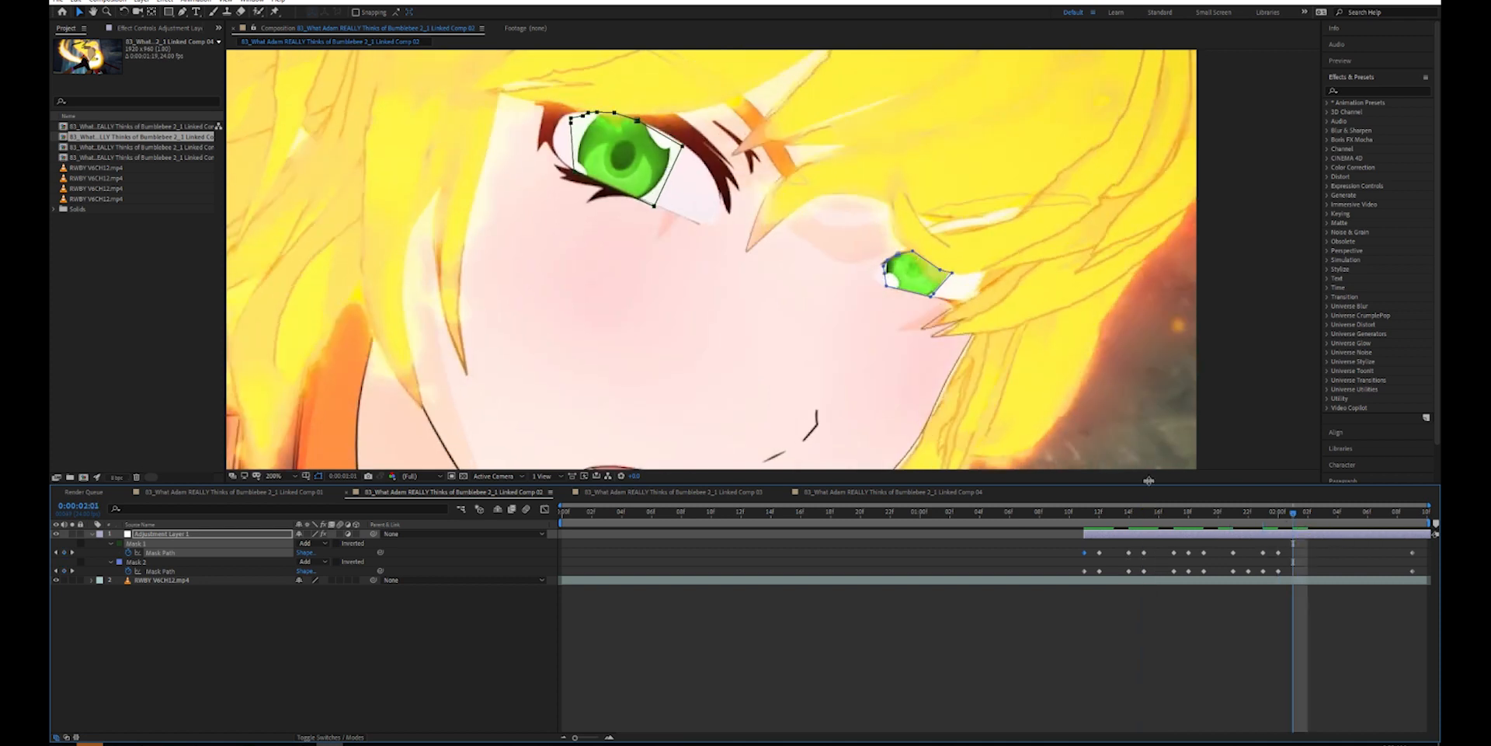
- Adjust the hue of the To color in the Change to Color effect on Adjustment Layer 1
left_click(164, 29)
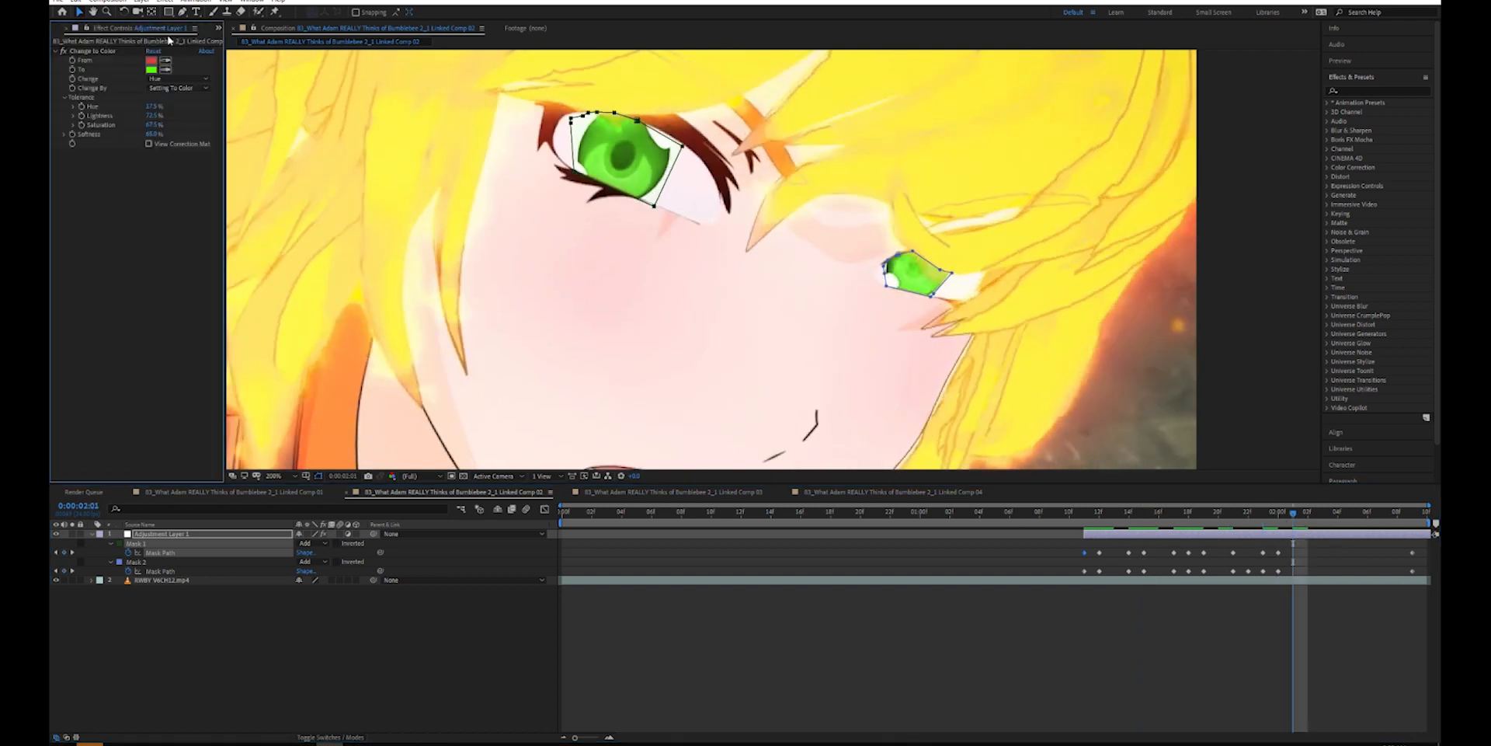
left_click(97, 69)
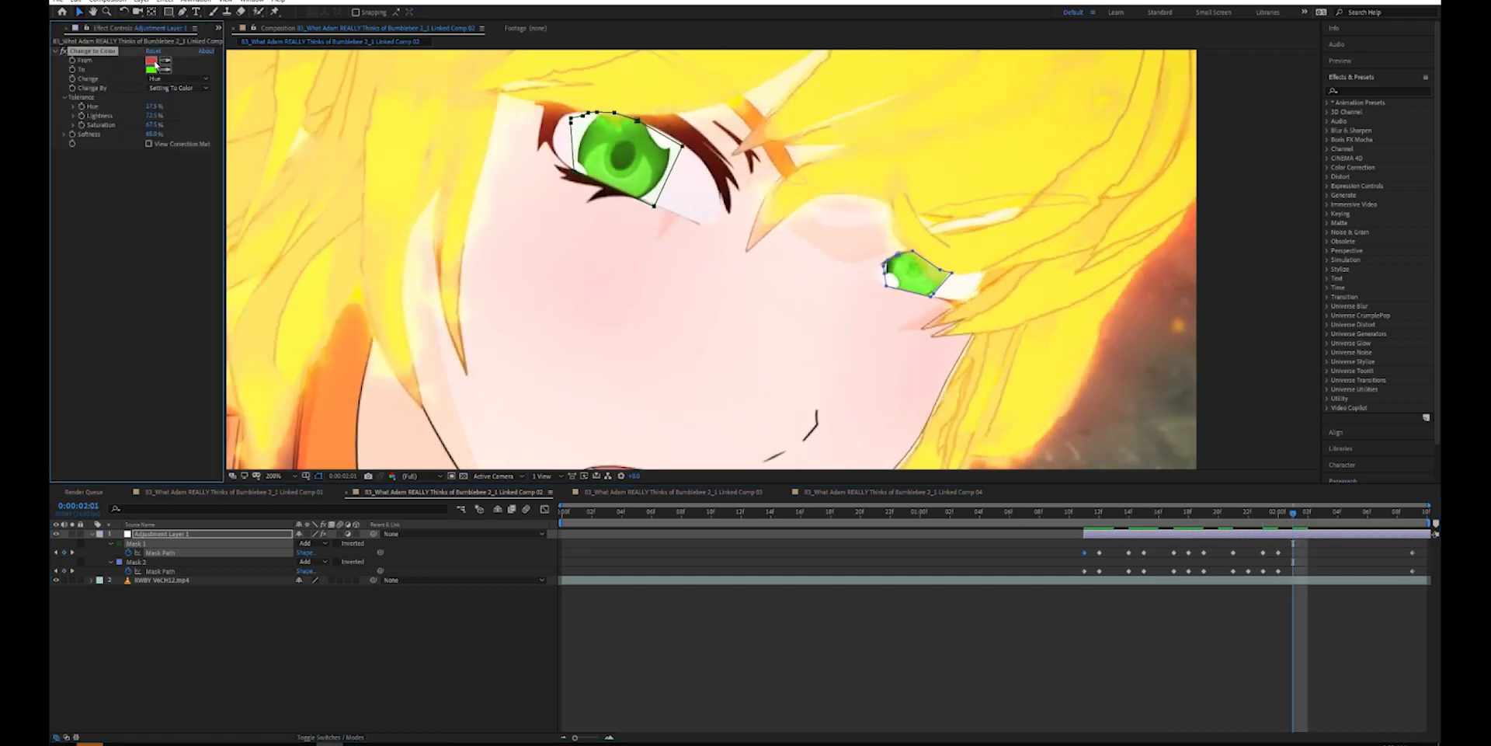
left_click(150, 69)
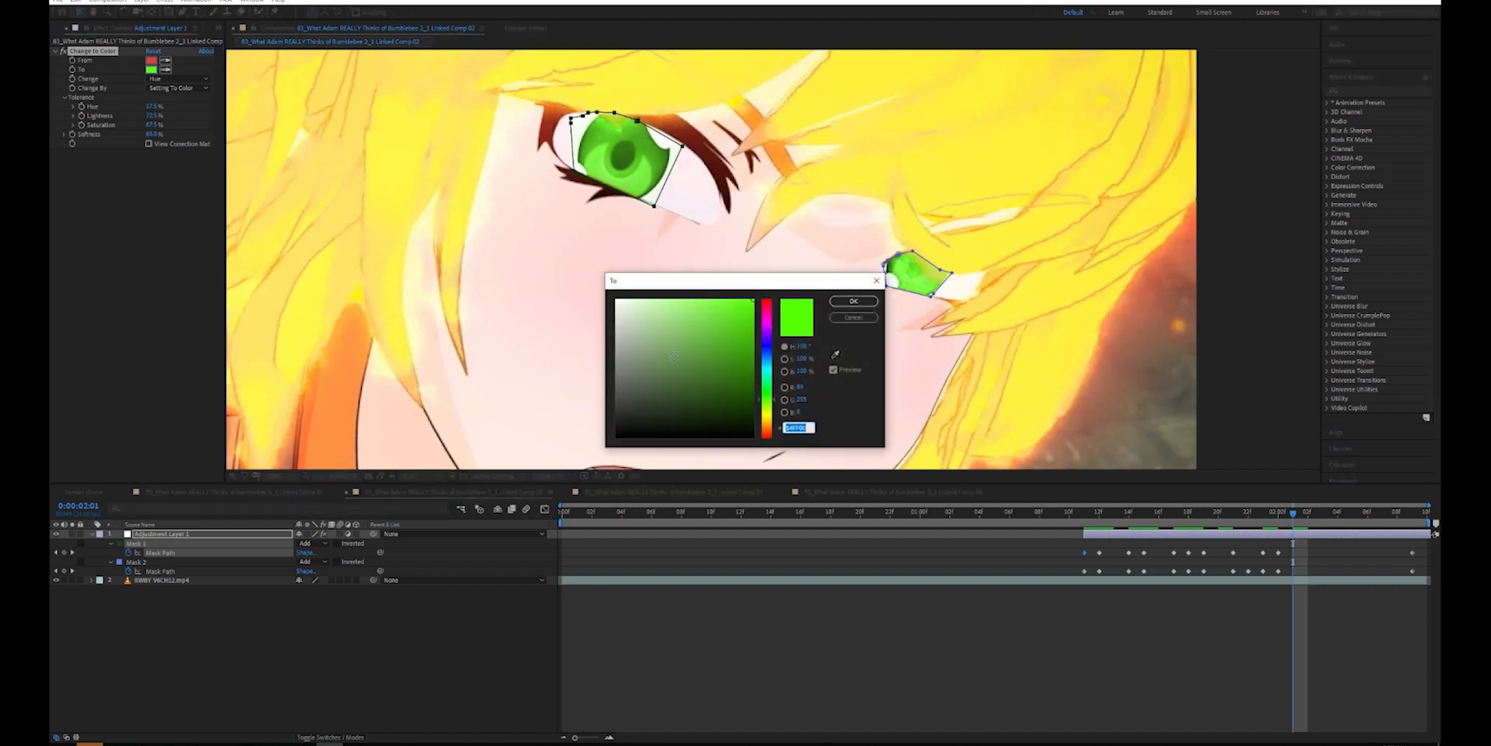
mouse_move(764, 402)
left_mouse_down()
mouse_move(757, 307)
mouse_move(766, 435)
mouse_move(758, 361)
mouse_move(755, 379)
left_mouse_up()
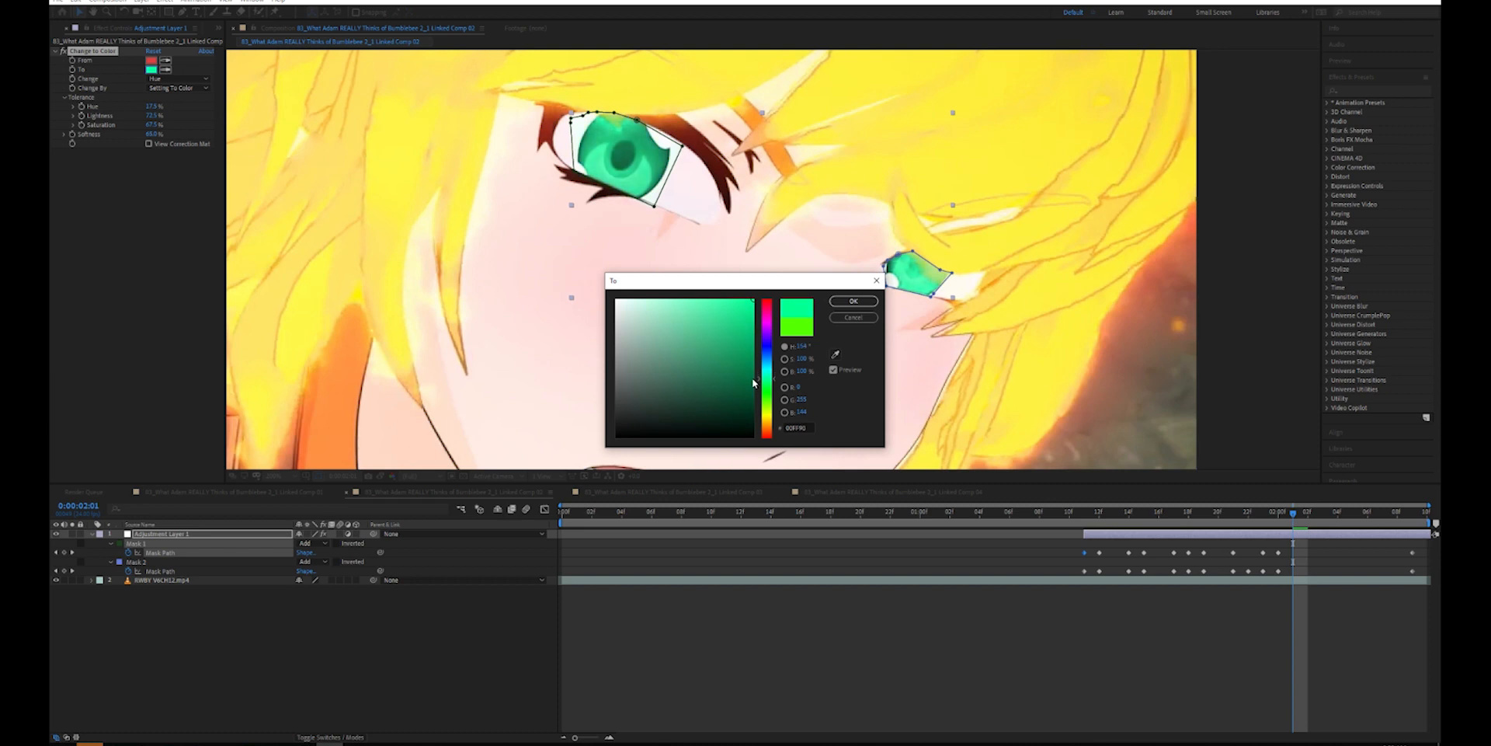
left_click(853, 301)
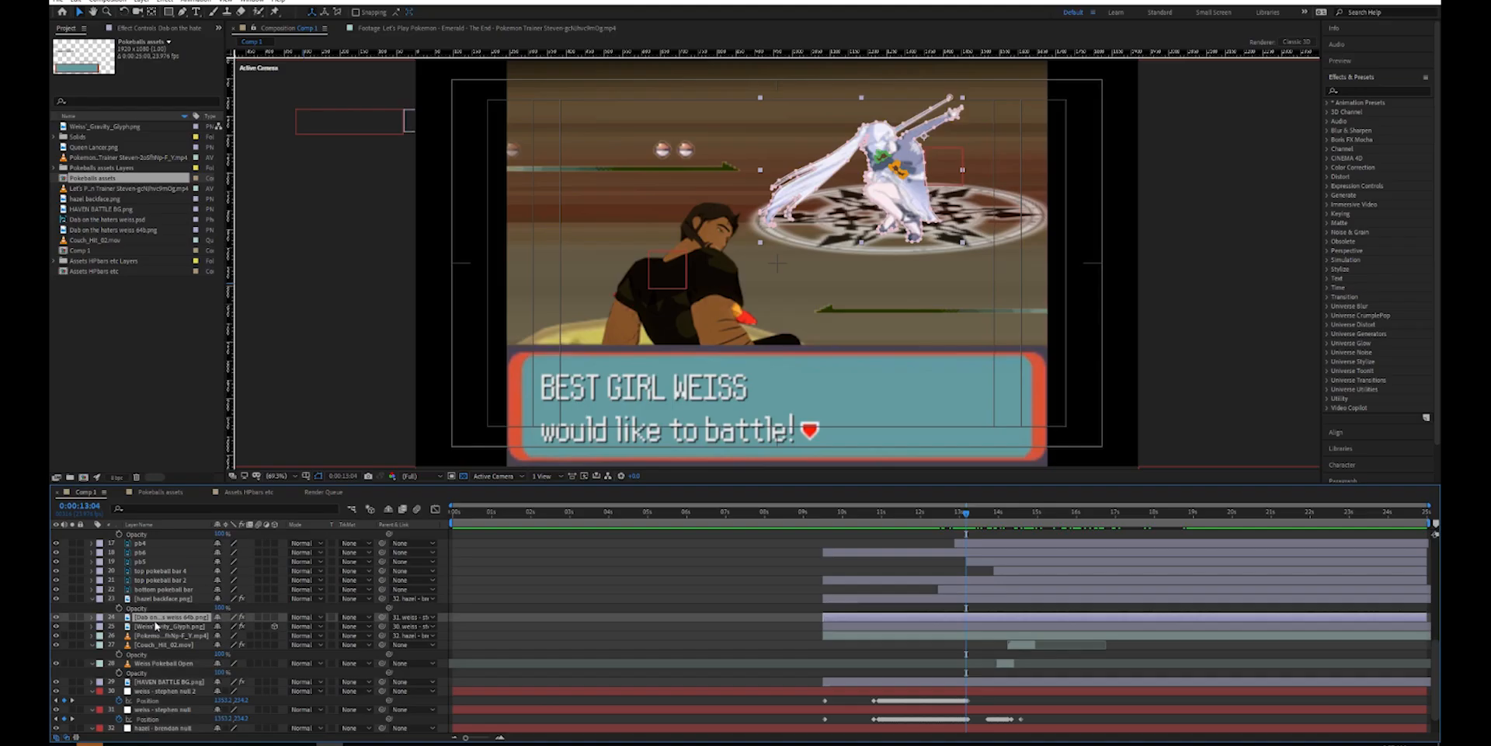
- In Comp 1, inspect the hazel backface.png layer and scrub the battle intro from 0:00:11:12 to 0:00:13:13
left_click(163, 598)
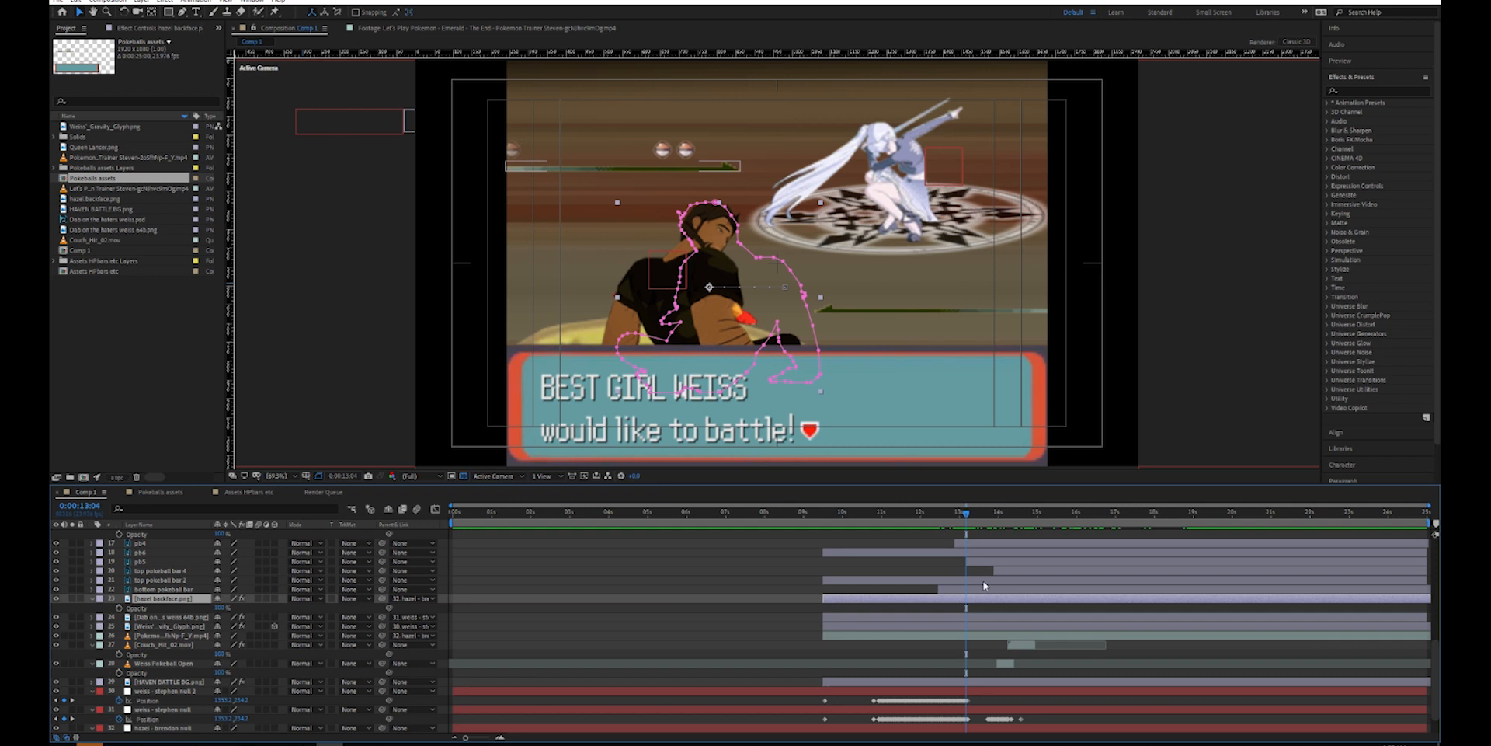
left_click(1039, 527)
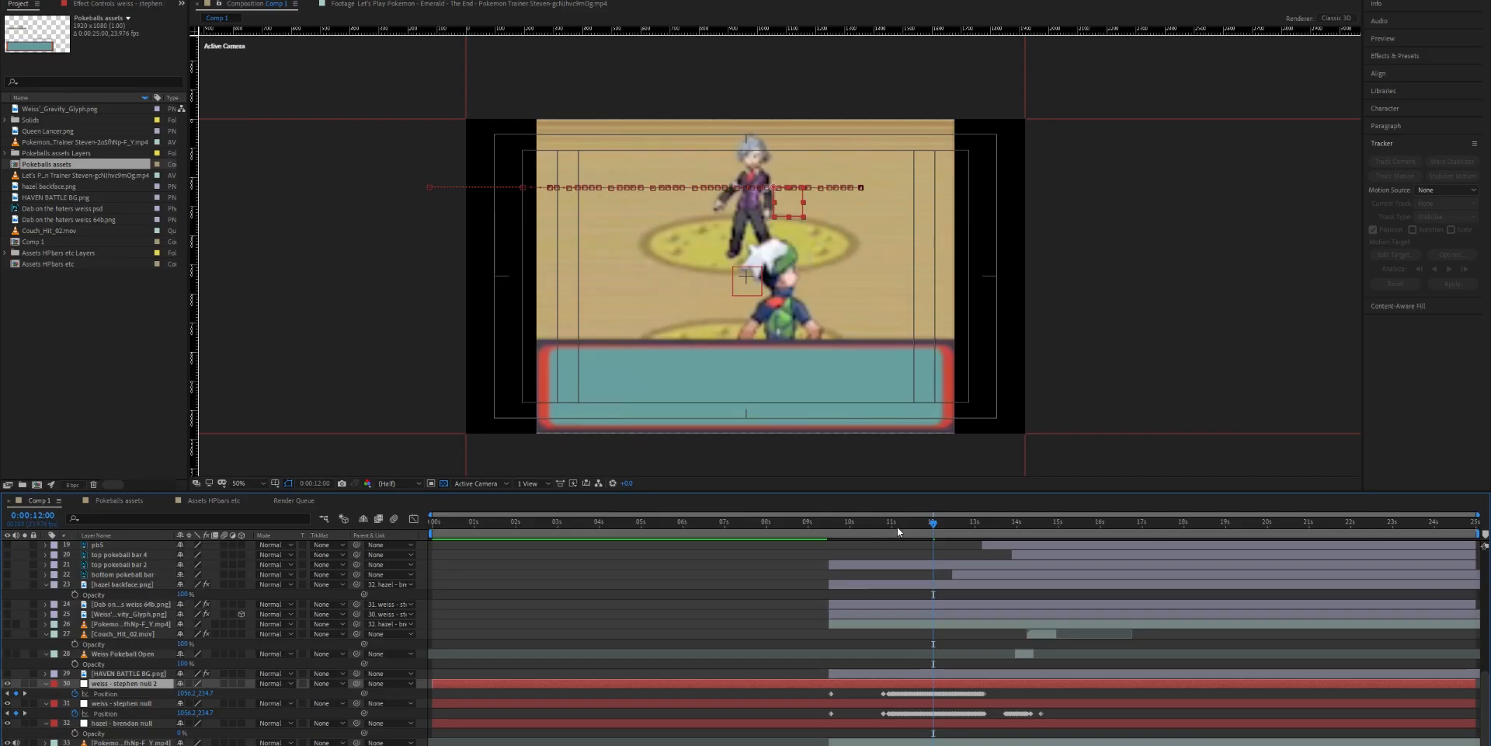
mouse_move(897, 525)
left_mouse_down()
mouse_move(843, 525)
mouse_move(912, 533)
left_mouse_up()
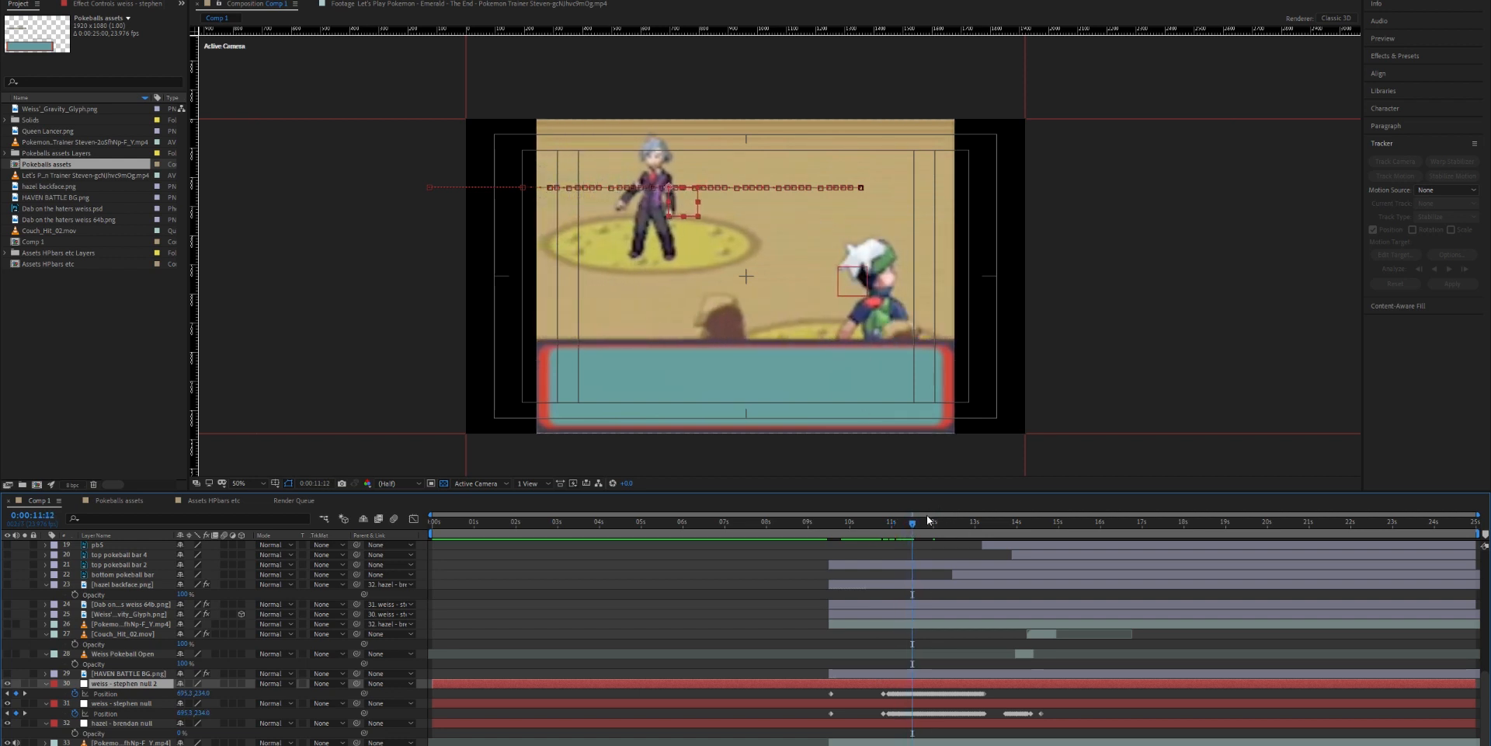
left_click_drag(922, 530, 998, 530)
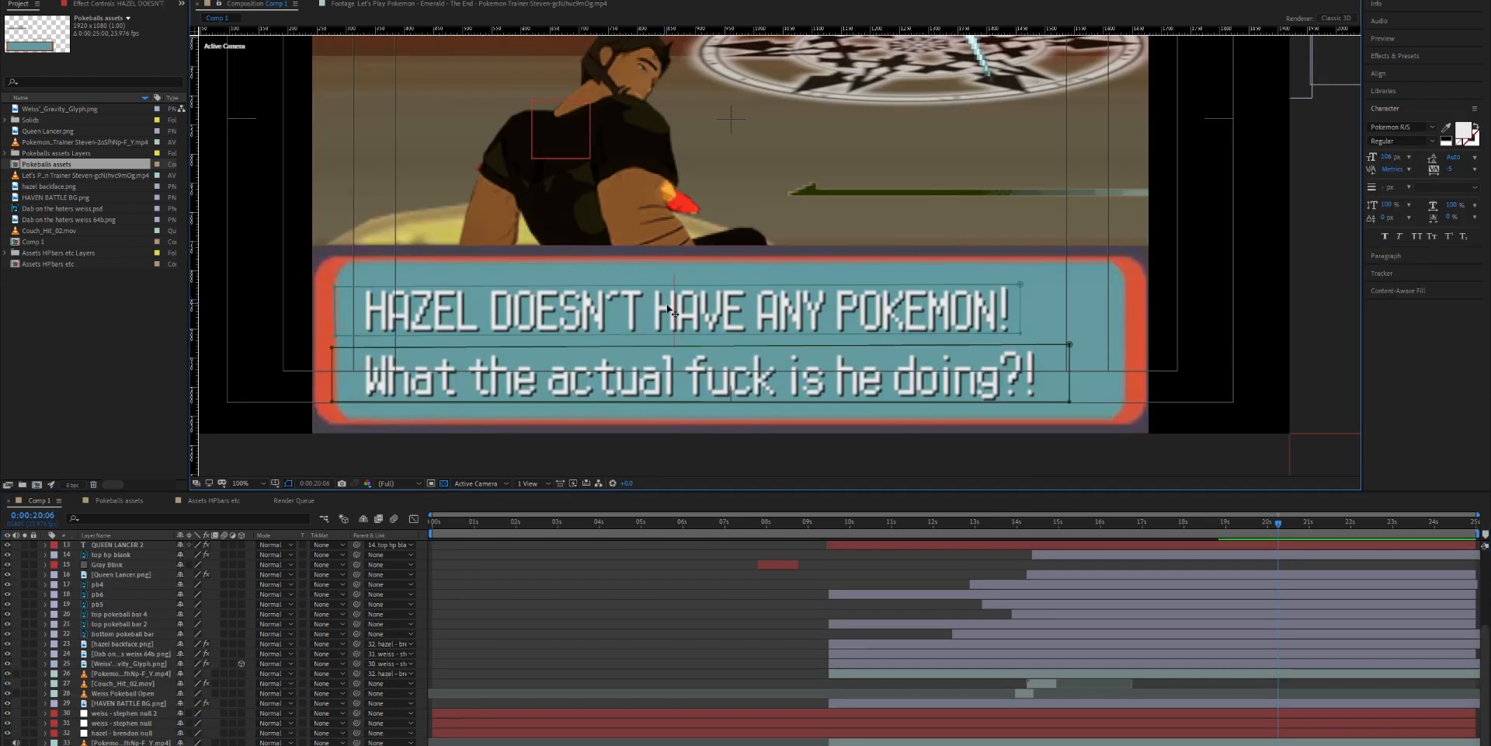
- Examine the "HAZEL DOESN'T HAVE ANY POKEMON!" text layer's font and its typed-on reveal around 0:00:17:04
key("ctrl+a")
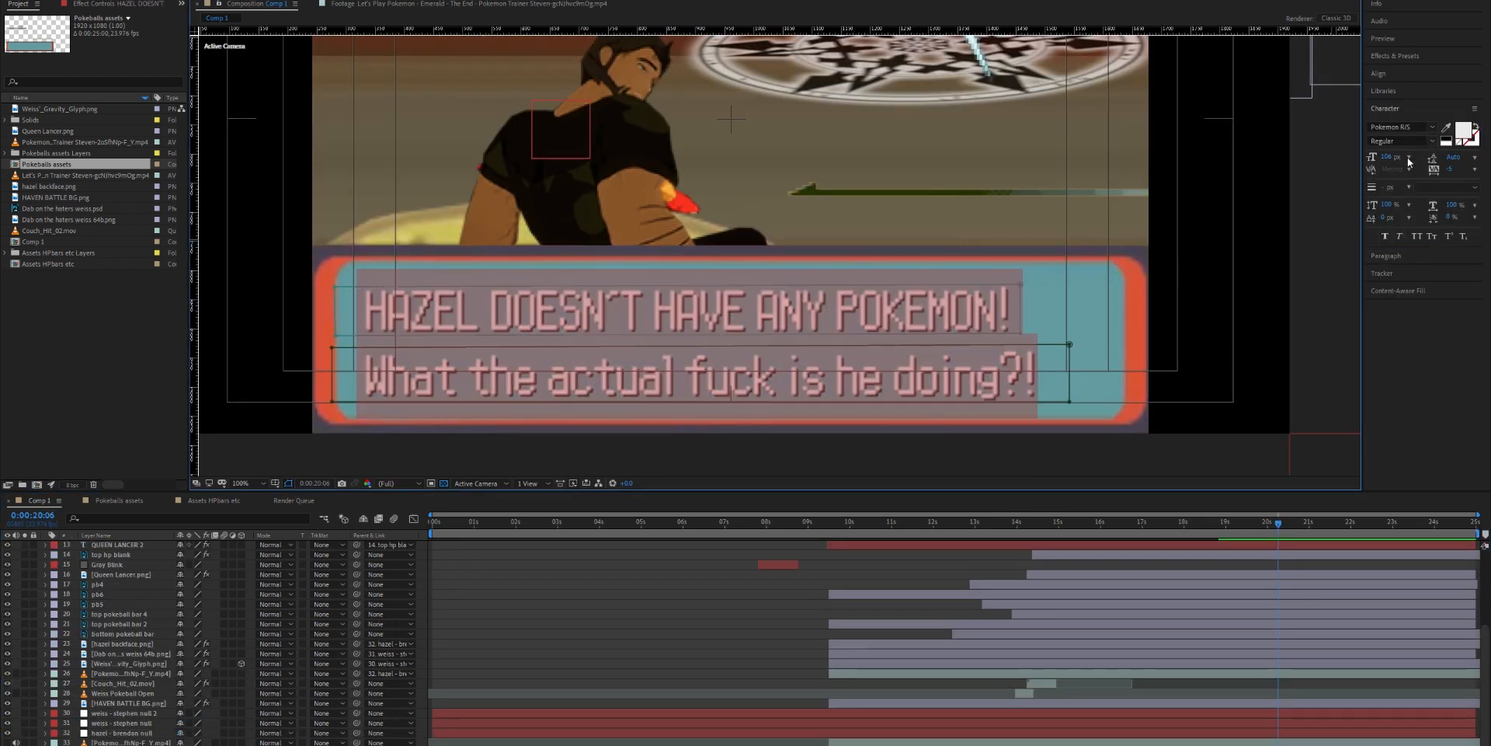
left_click(668, 655)
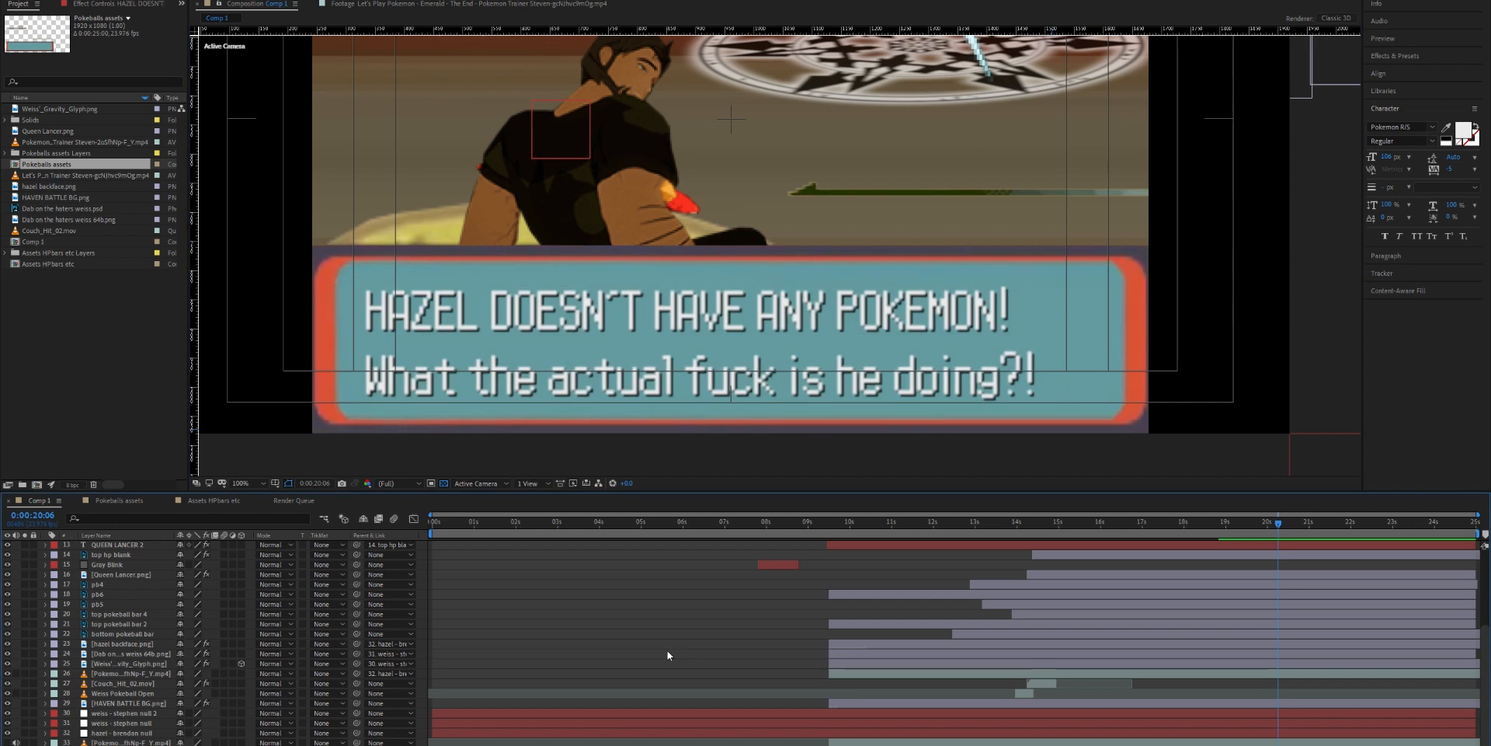
left_click_drag(1268, 515, 1148, 538)
left_click(1143, 554)
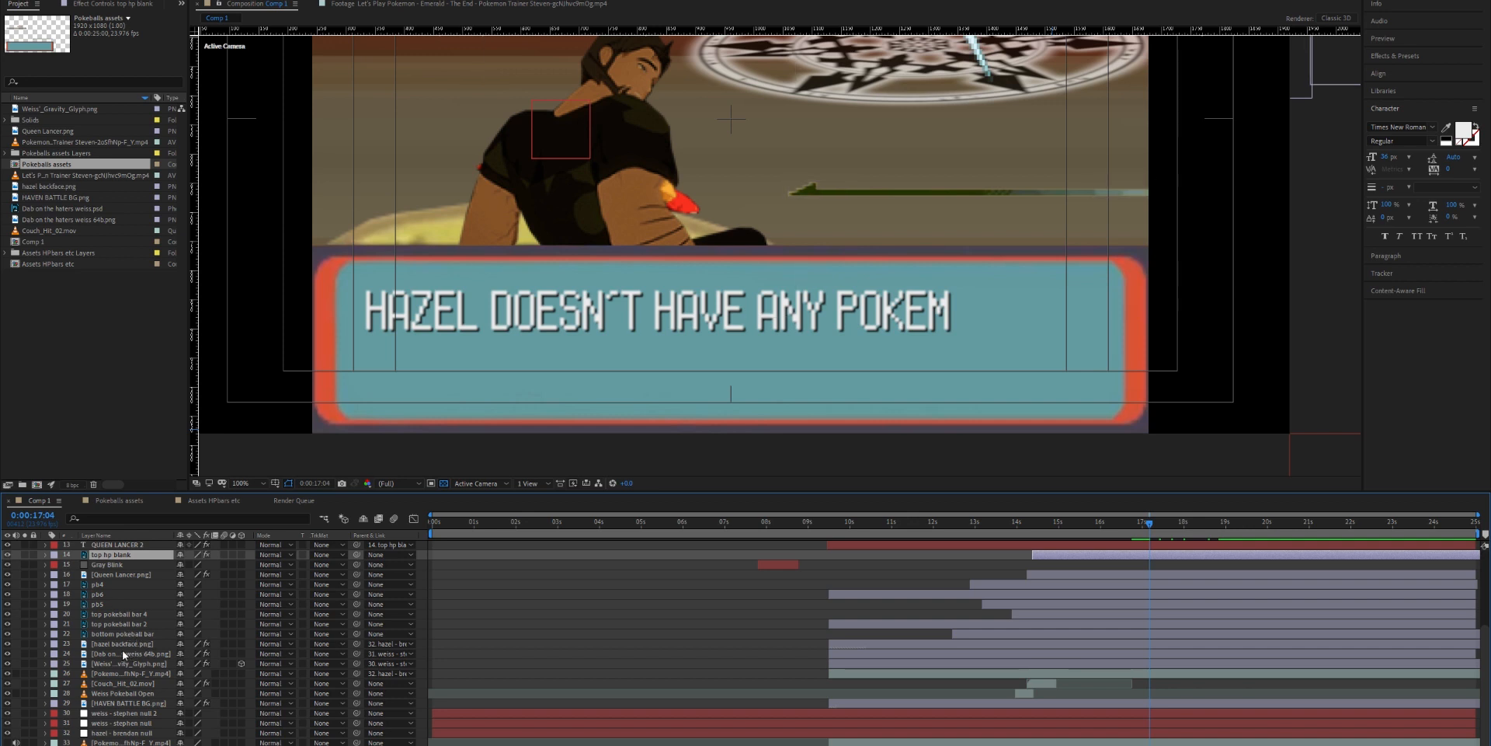
scroll(120, 621, "up", 4)
left_click(143, 586)
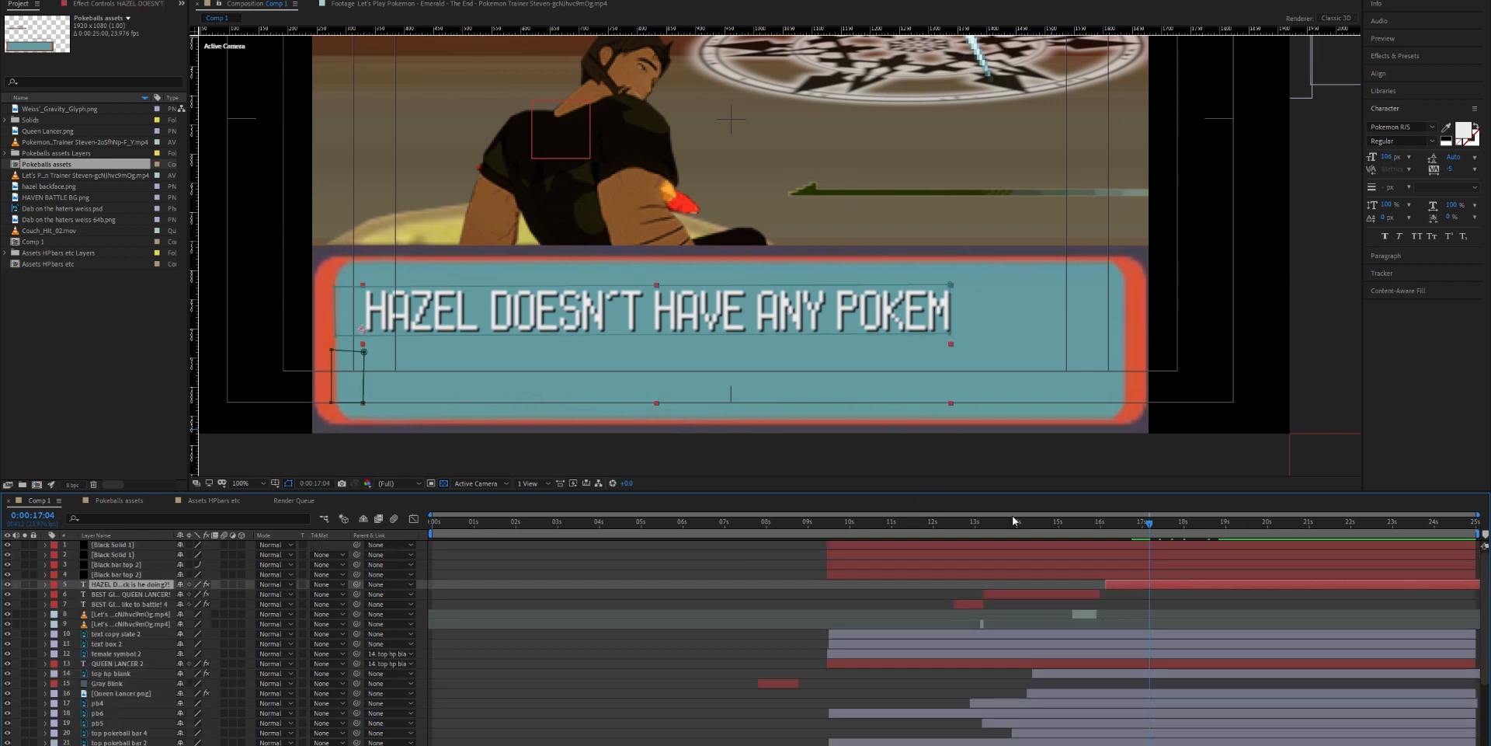
key("space")
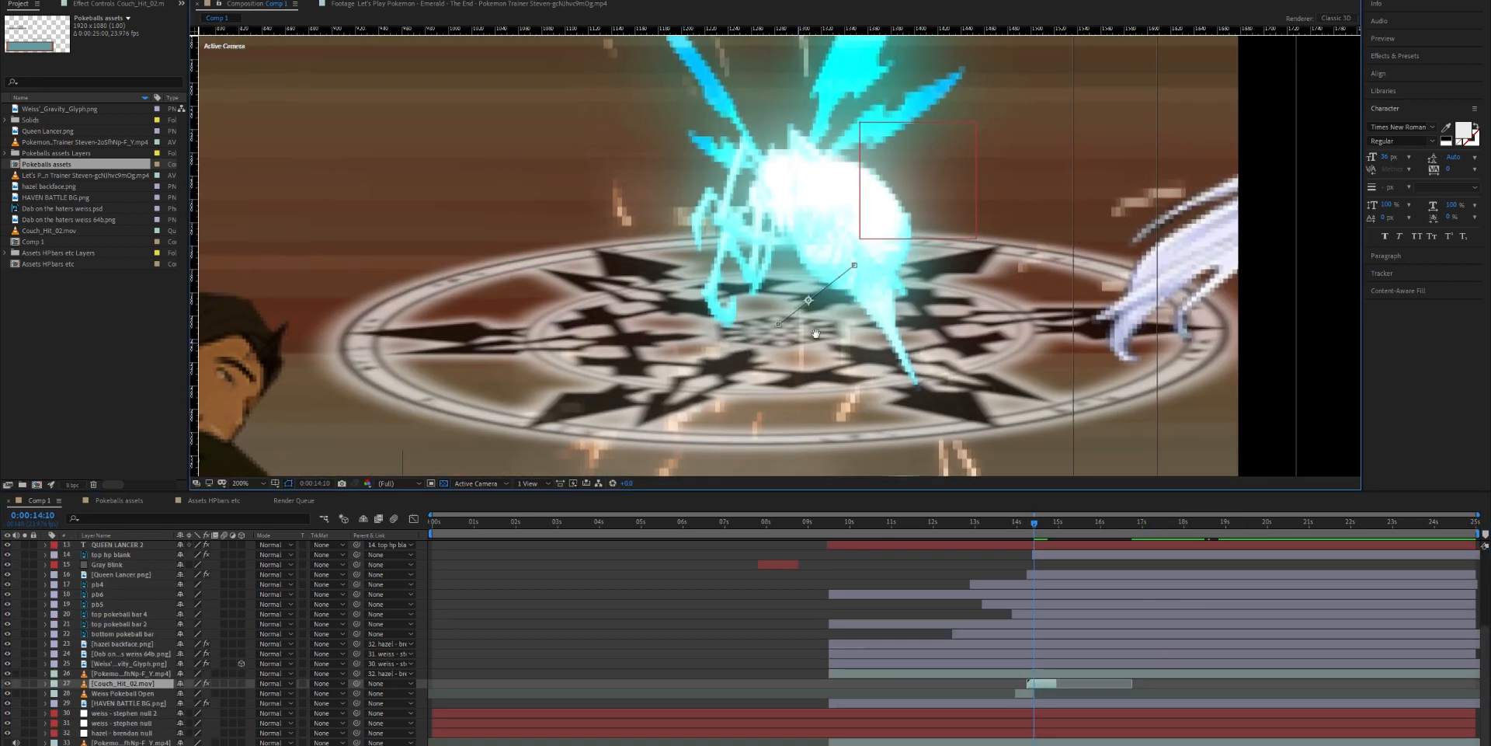
- View the Couch_Hit_02.mov spark layer on its own, and check it in Comp 1 at 0:00:14:14
double_click(128, 685)
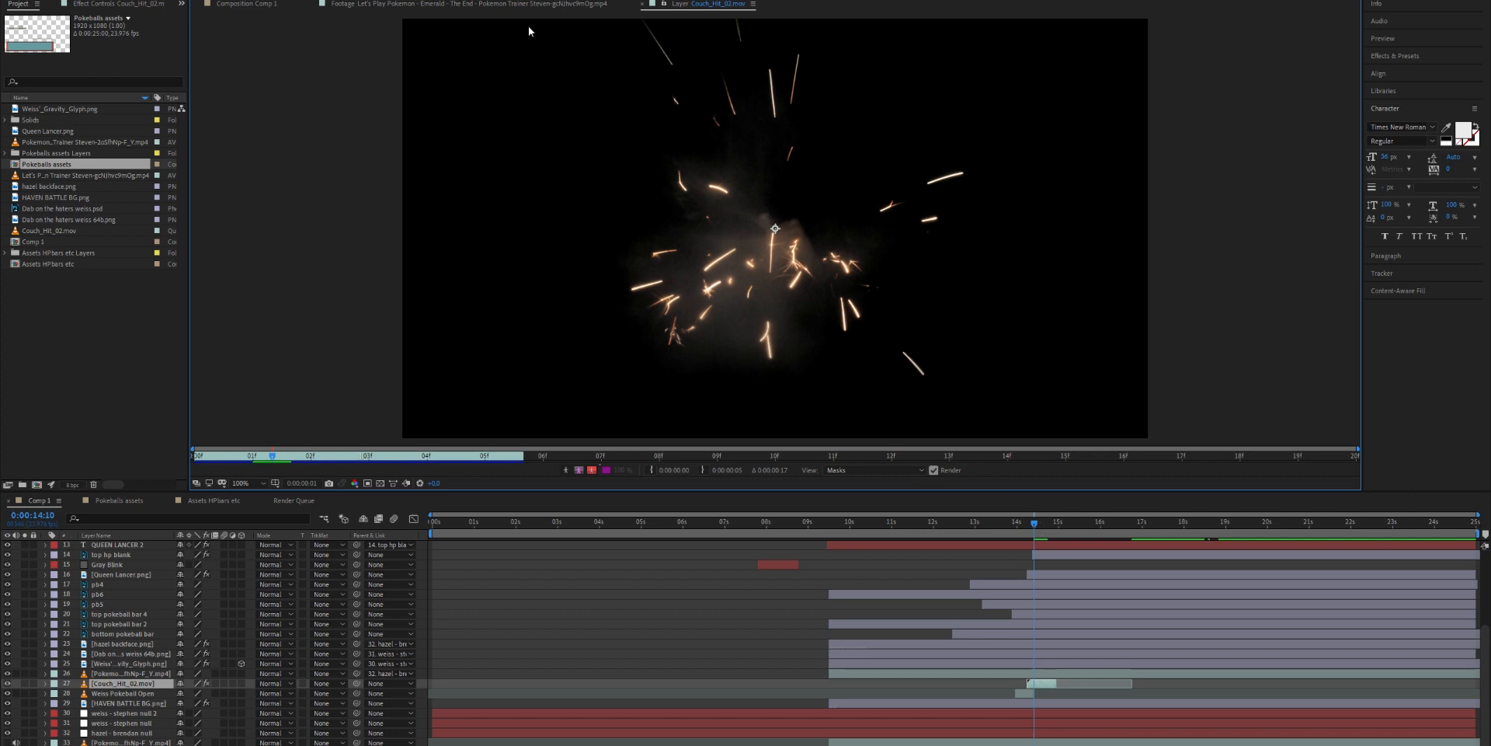
left_click(497, 4)
left_click(249, 5)
left_click_drag(1037, 525, 1040, 524)
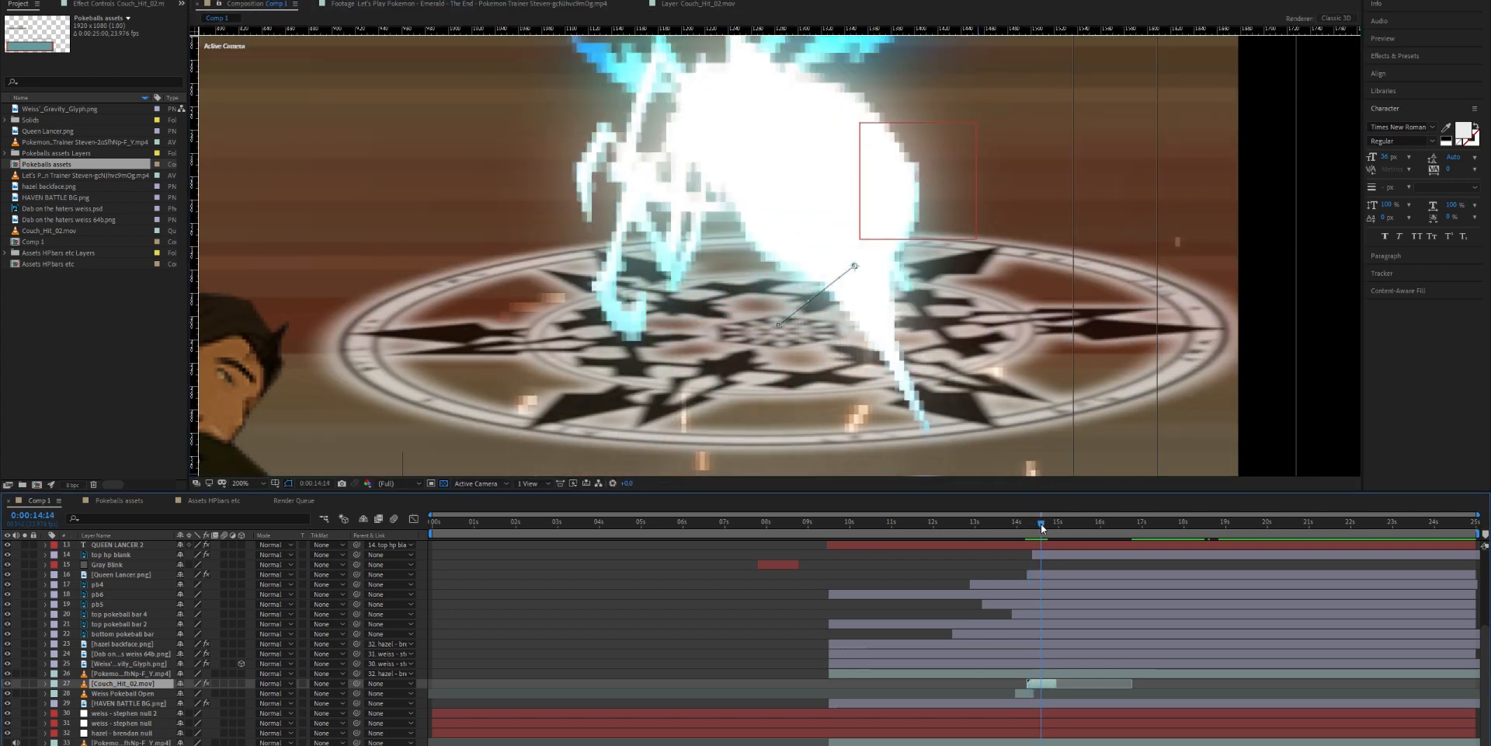
- Play back the Comp 1 battle animation from 0:00:09:16 and look through its layer stack at 0:00:13:22
key("space")
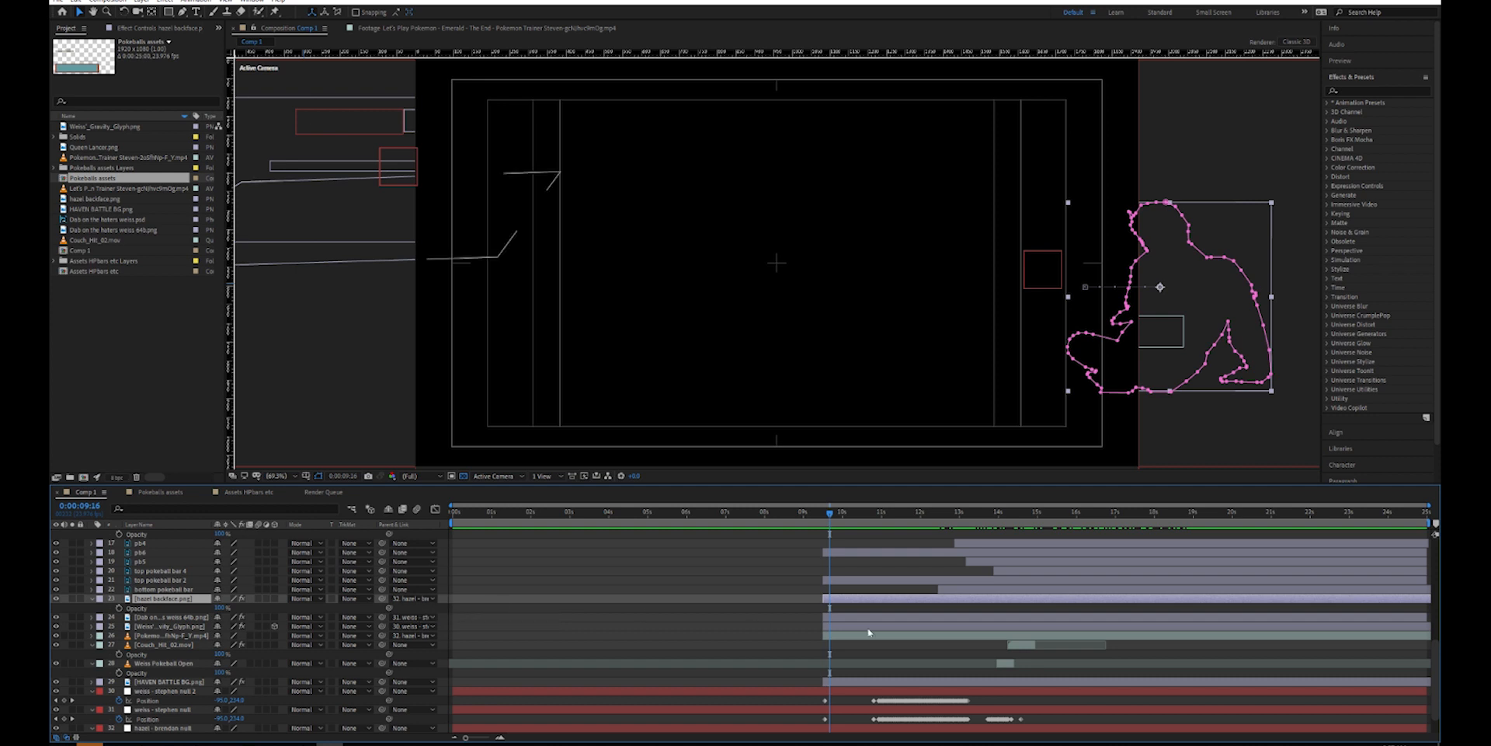
scroll(759, 619, "down", 2)
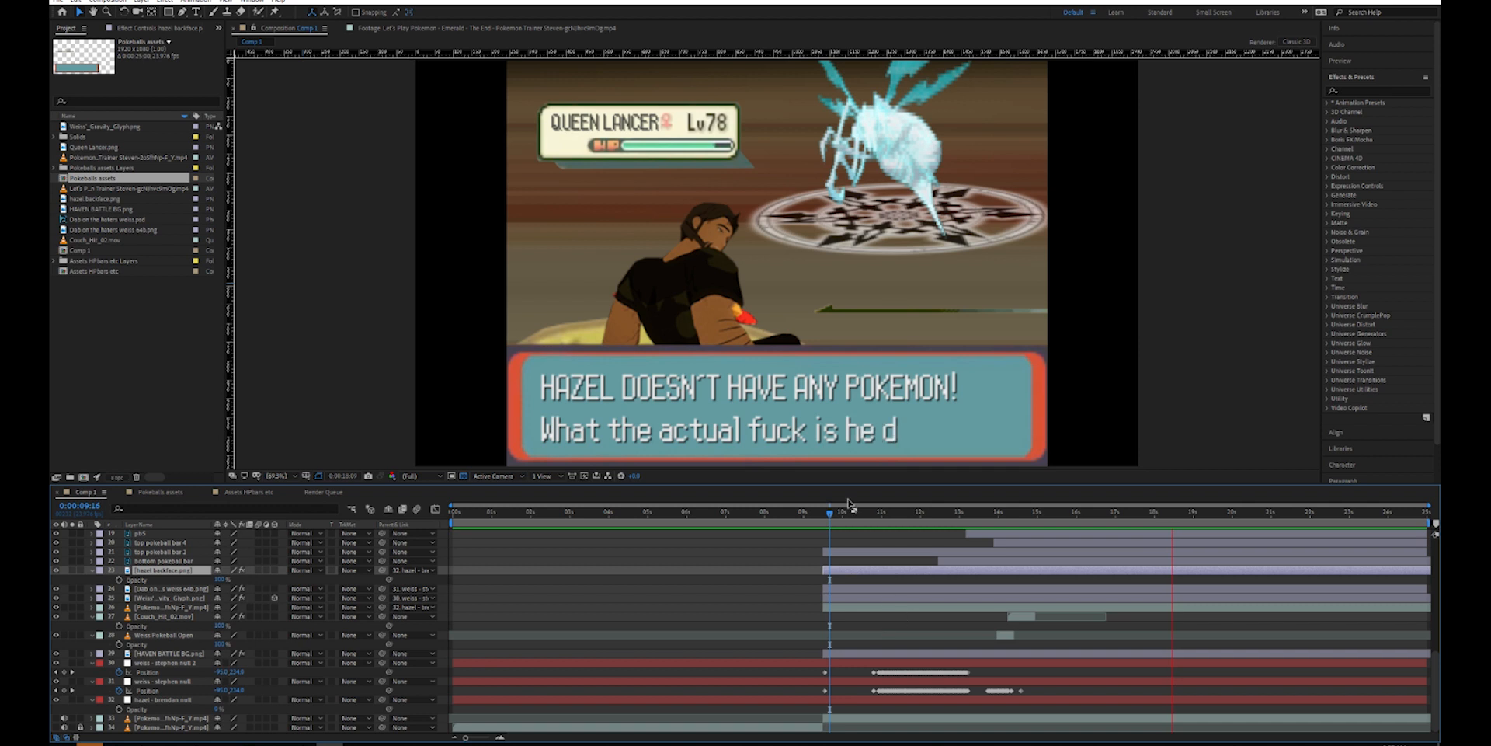
key("space")
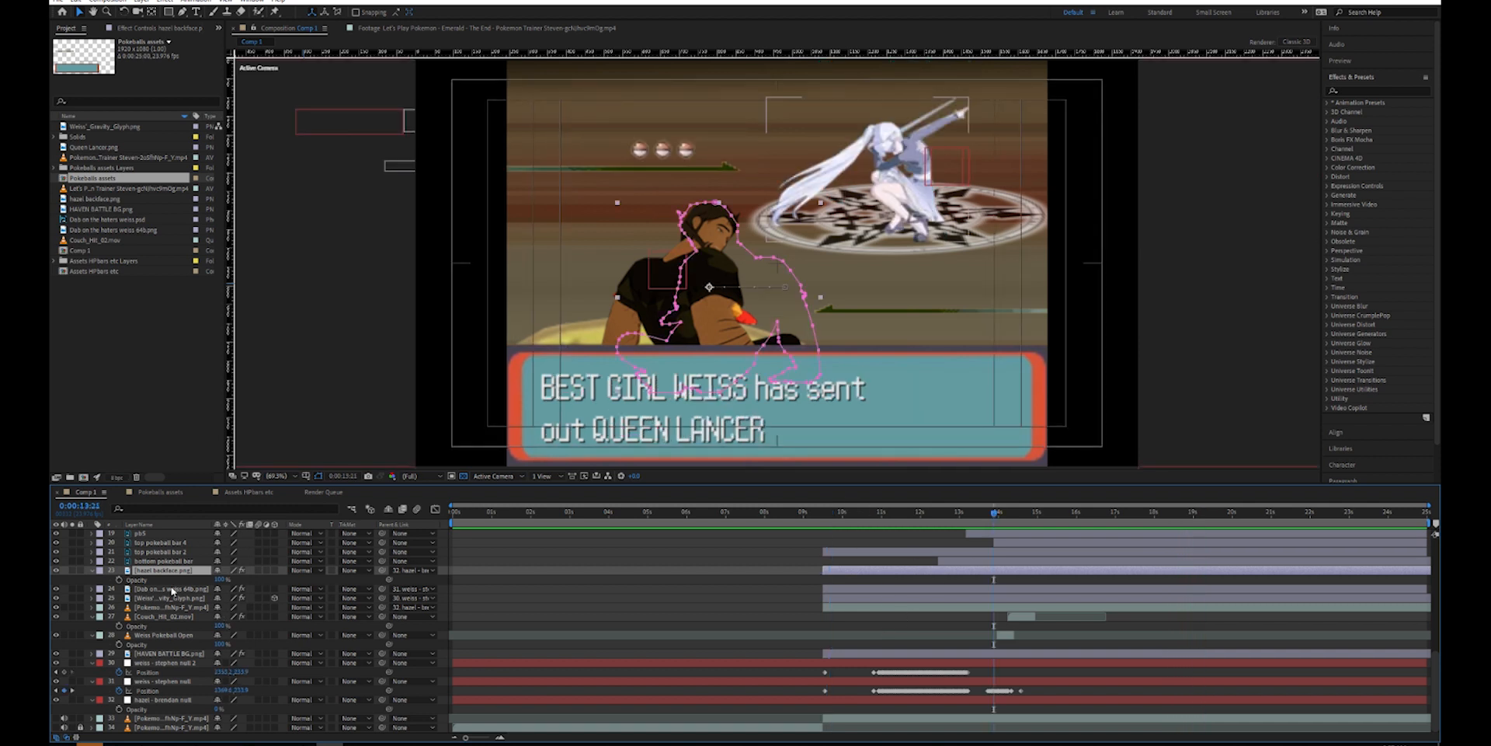
scroll(184, 591, "up", 3)
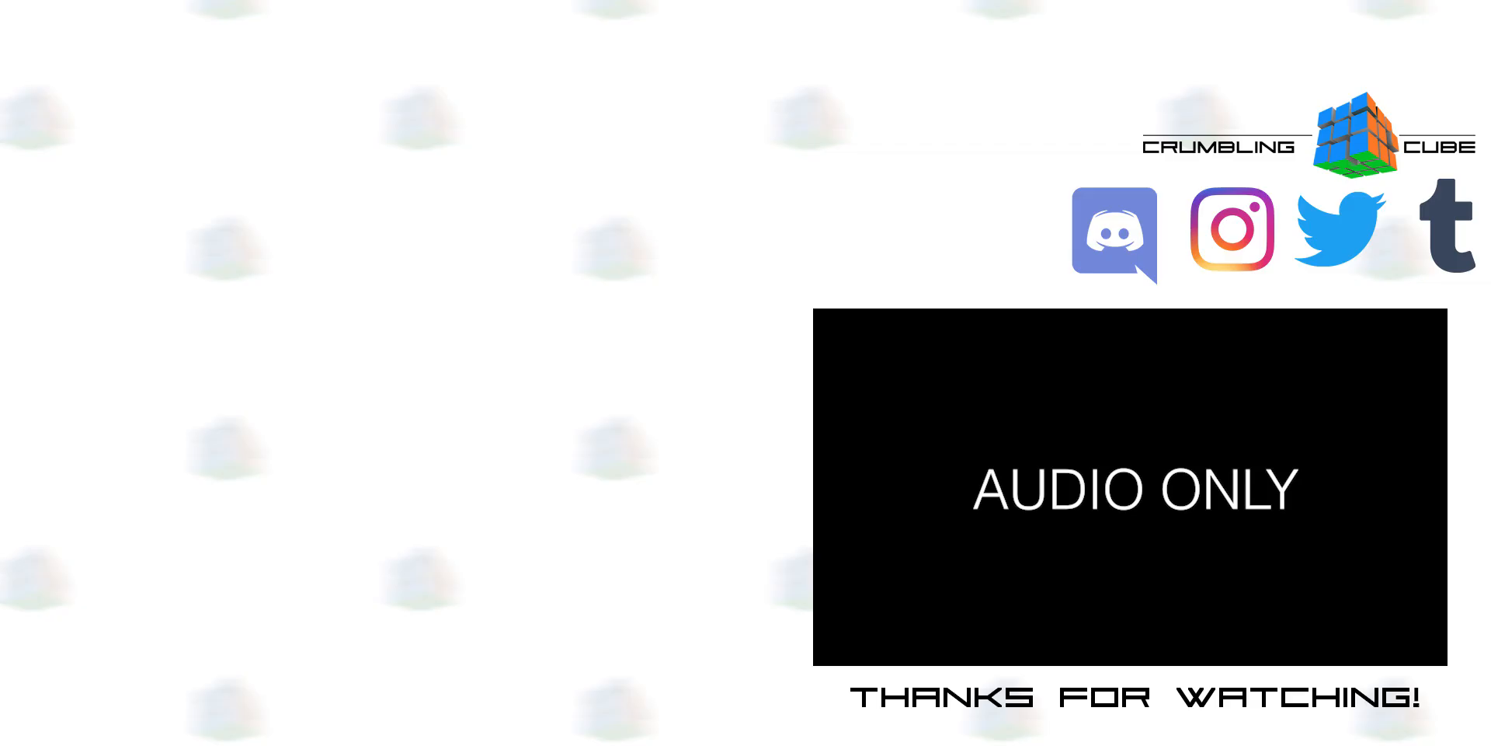